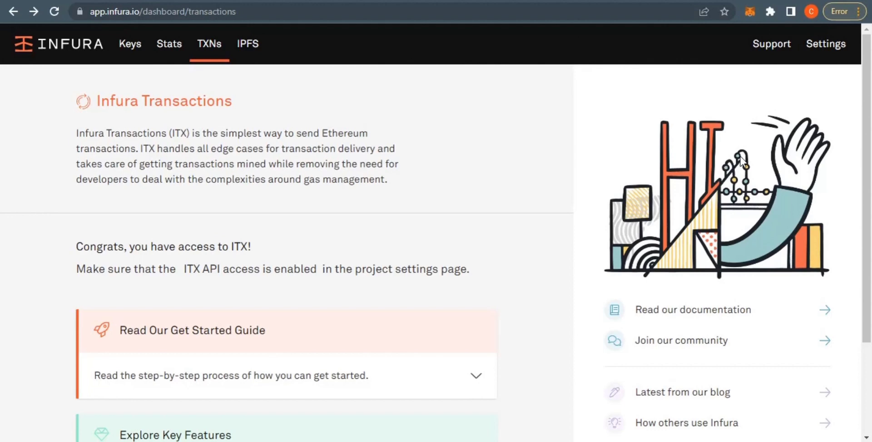
Step: Review the Infura Transactions page's access information and resources, and look at the request volume statistics for all projects
scroll(741, 159, down, 3)
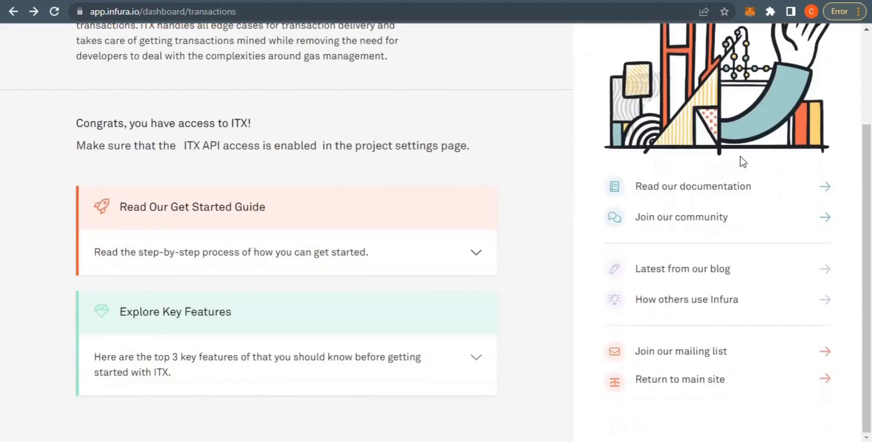
scroll(740, 157, up, 3)
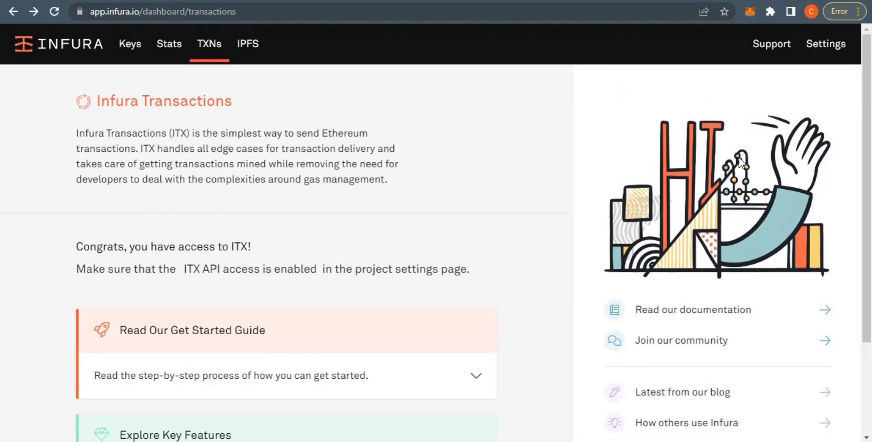
scroll(741, 160, down, 3)
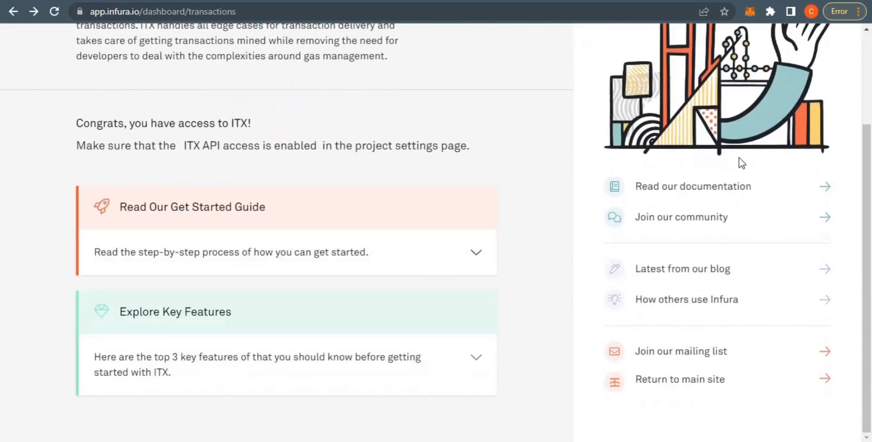
scroll(740, 158, up, 3)
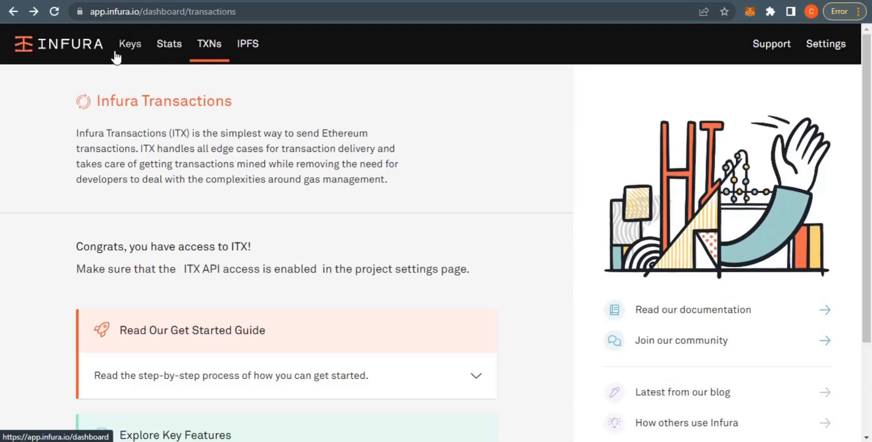
click(178, 49)
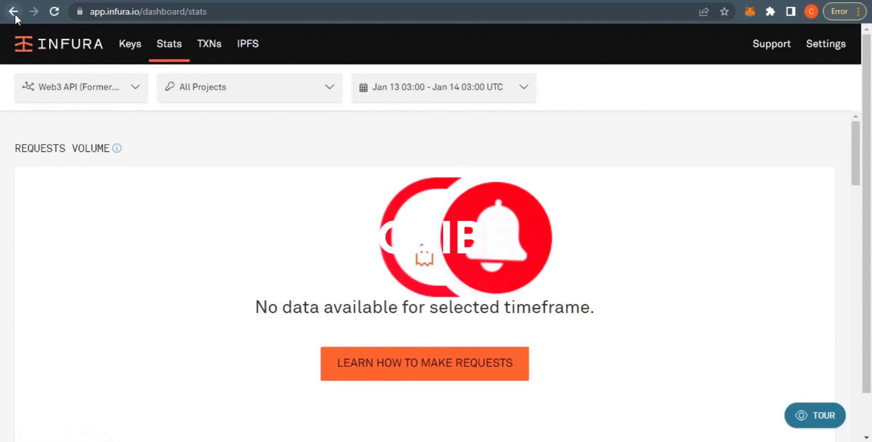
click(14, 11)
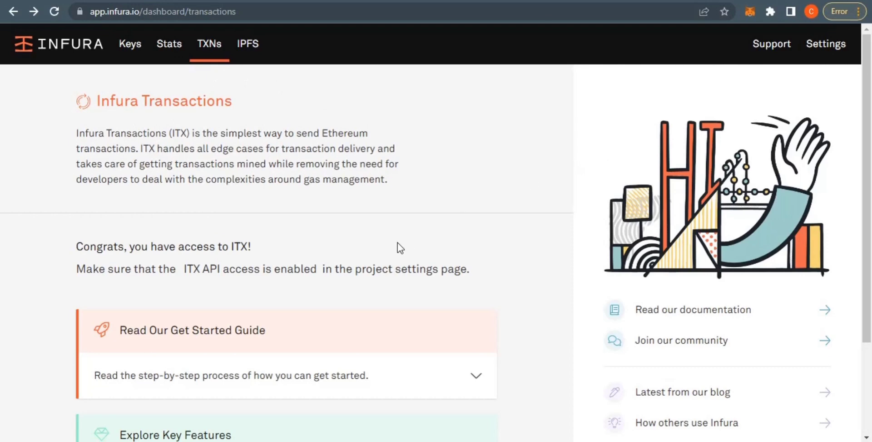
scroll(397, 243, down, 3)
scroll(398, 243, up, 3)
scroll(151, 147, down, 3)
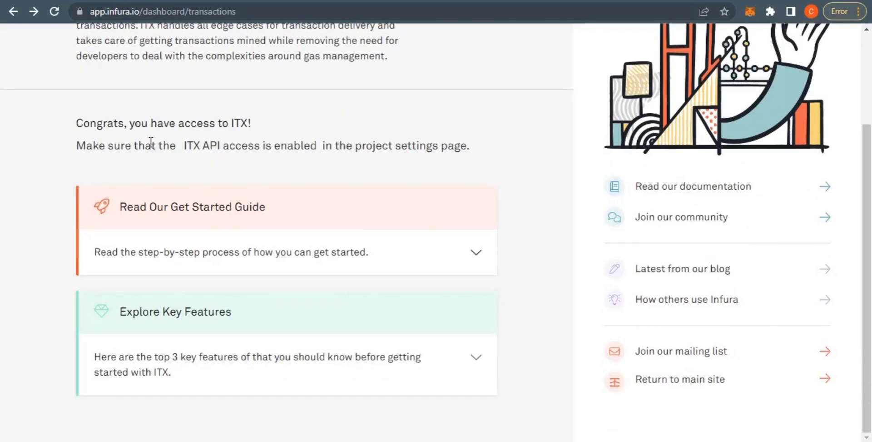
scroll(151, 142, up, 3)
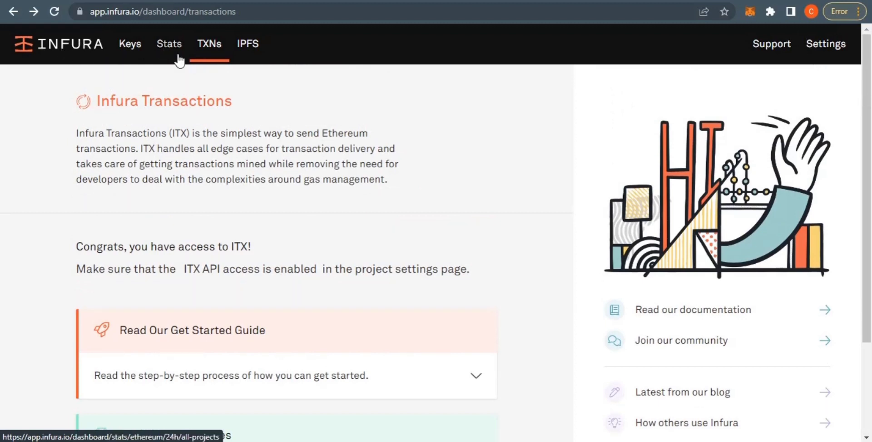
Step: Create a new Infura key for the Web3 API network named blackjoker1 and look over its network endpoints
click(129, 49)
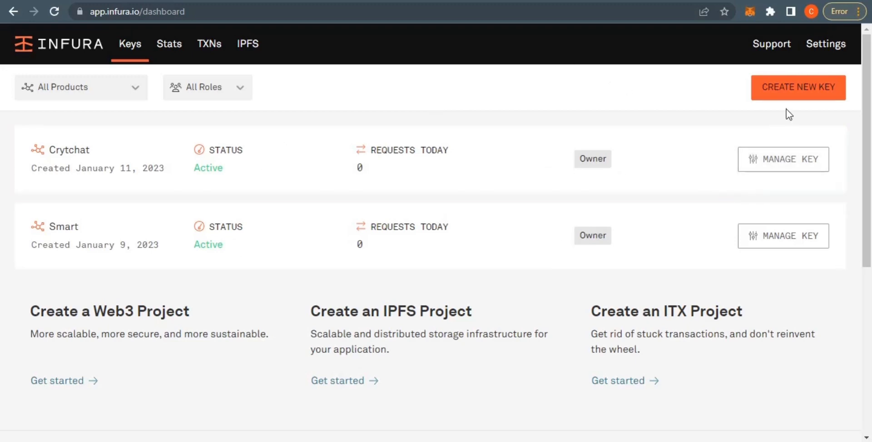
click(788, 98)
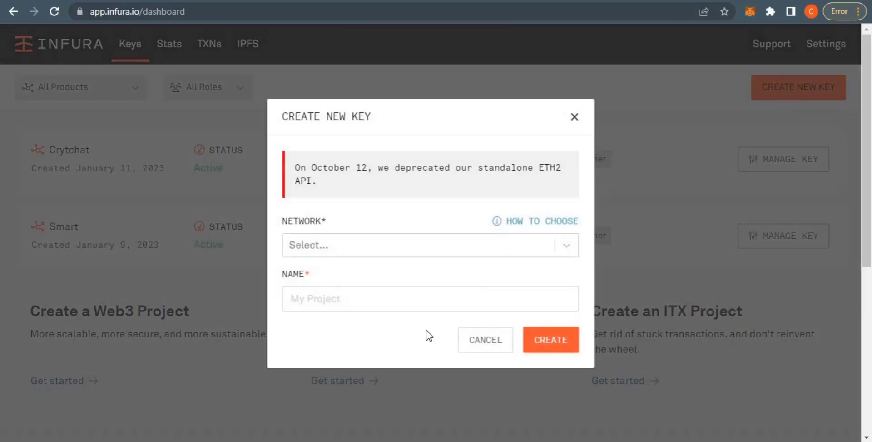
click(563, 255)
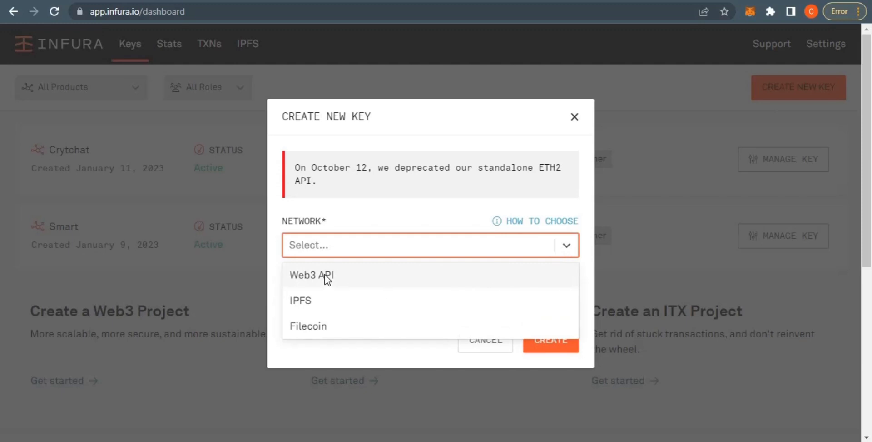
click(325, 274)
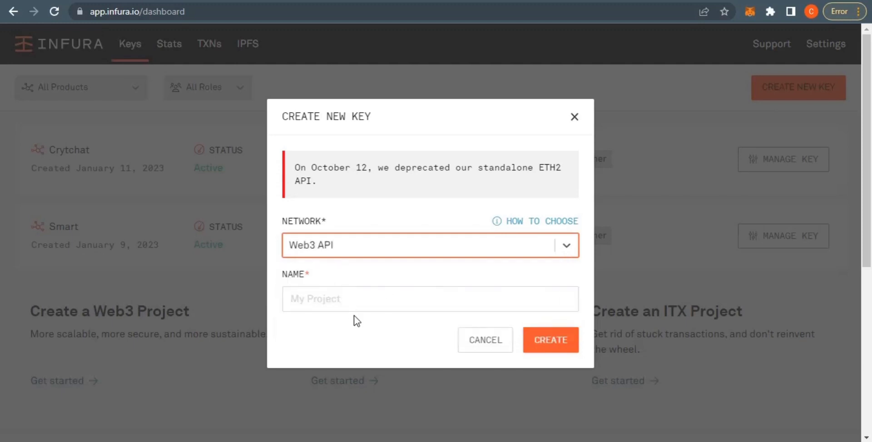
click(359, 300)
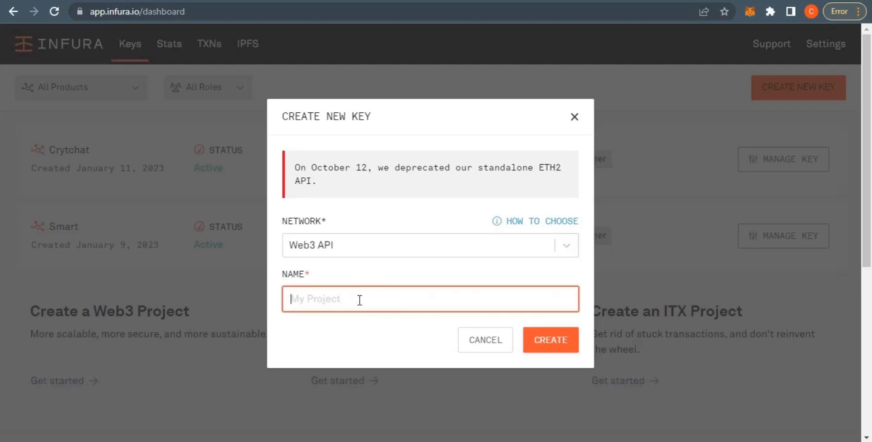
text(blackjoker1)
click(557, 349)
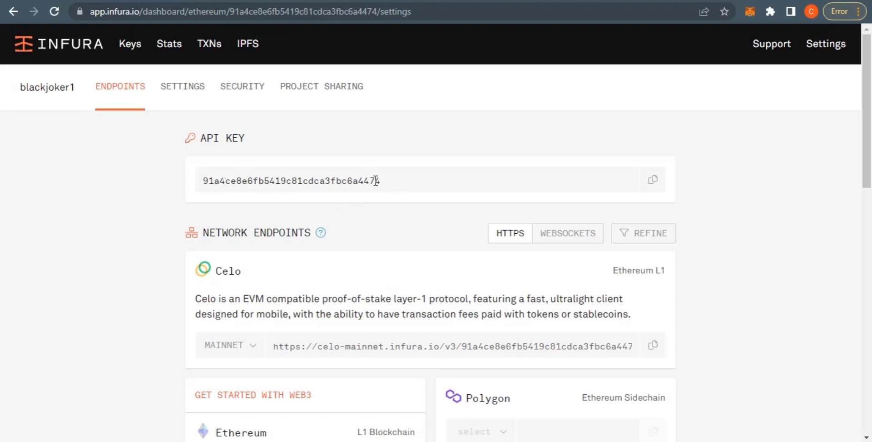
scroll(376, 181, down, 10)
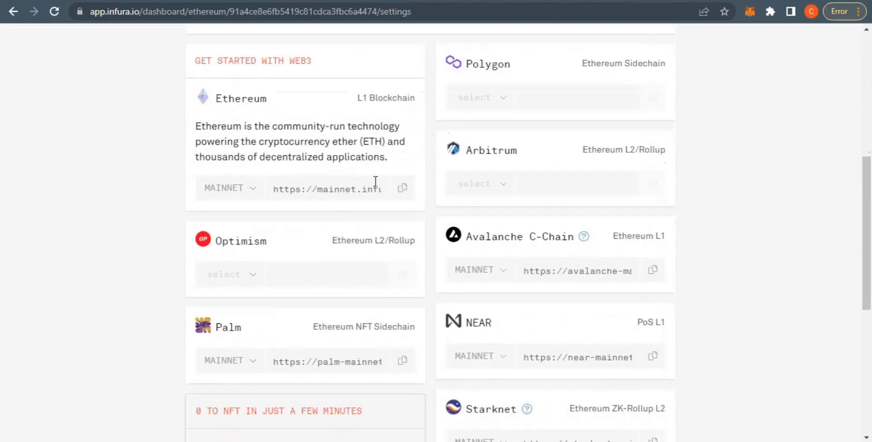
scroll(376, 180, up, 10)
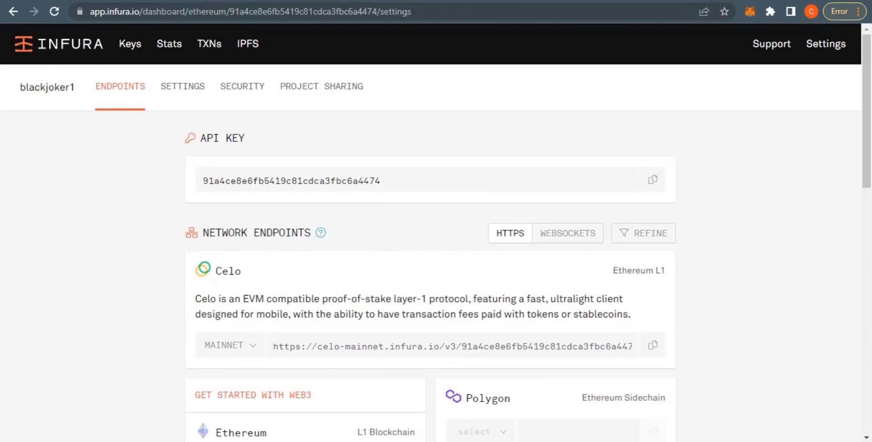
Step: Switch to the ConsenSys zkEVM documentation and read the Configure MetaMask instructions and manual network settings
key(alt+Left)
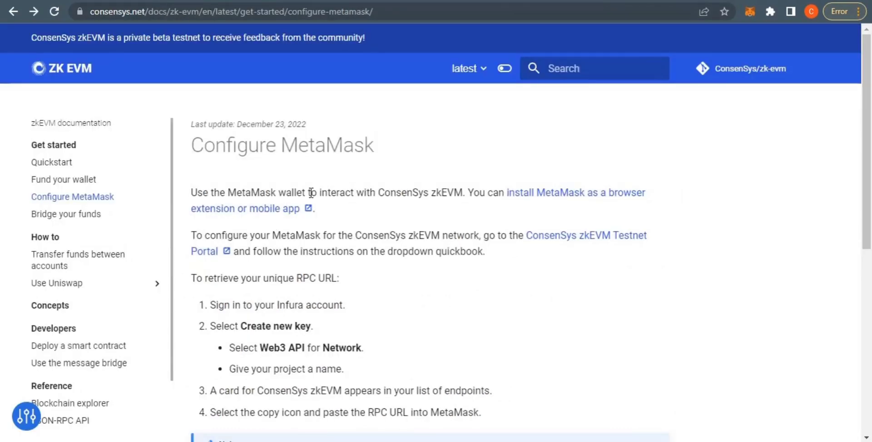
scroll(311, 169, down, 2)
scroll(312, 166, up, 2)
scroll(313, 139, down, 8)
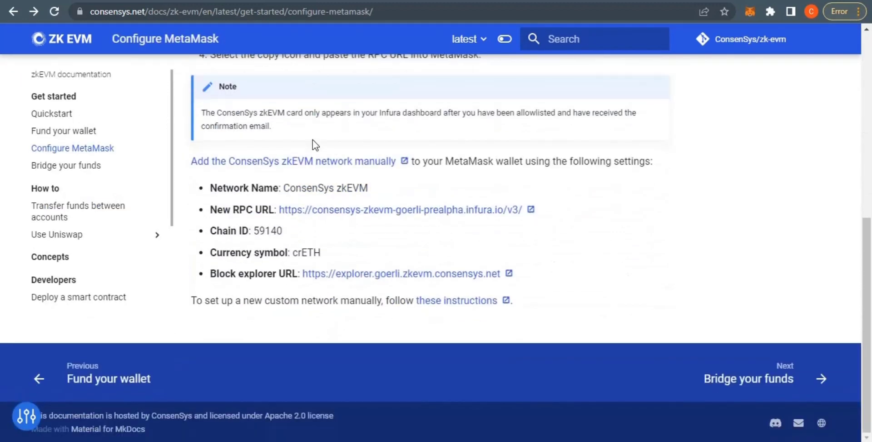
scroll(313, 140, up, 8)
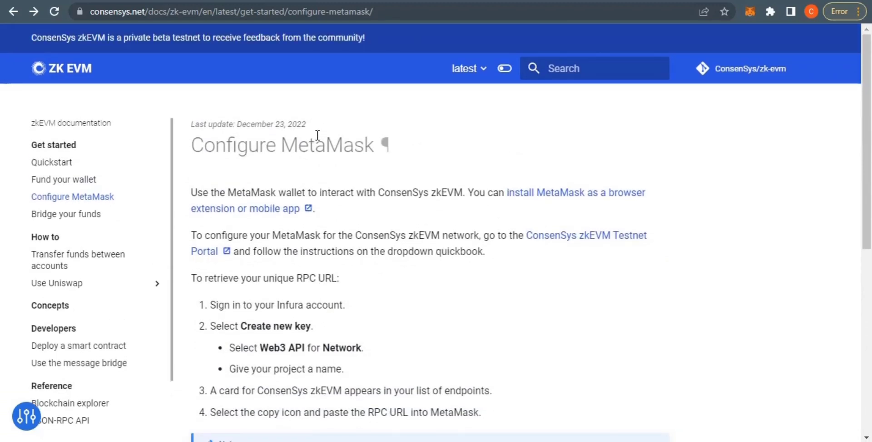
scroll(317, 135, down, 8)
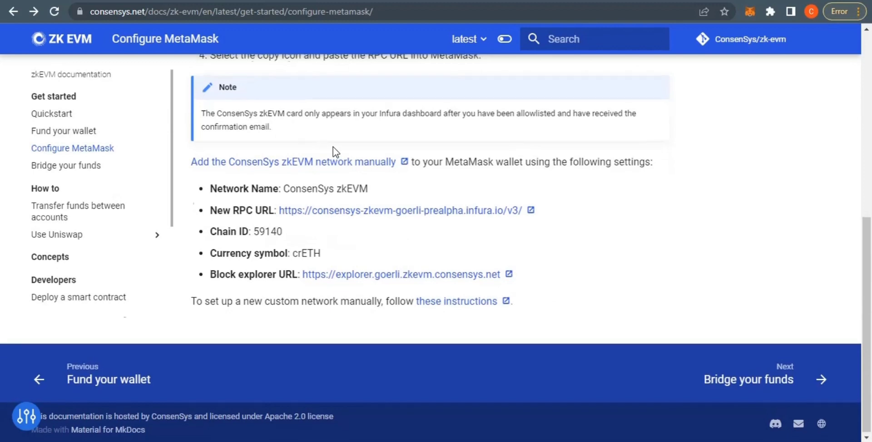
scroll(333, 147, up, 8)
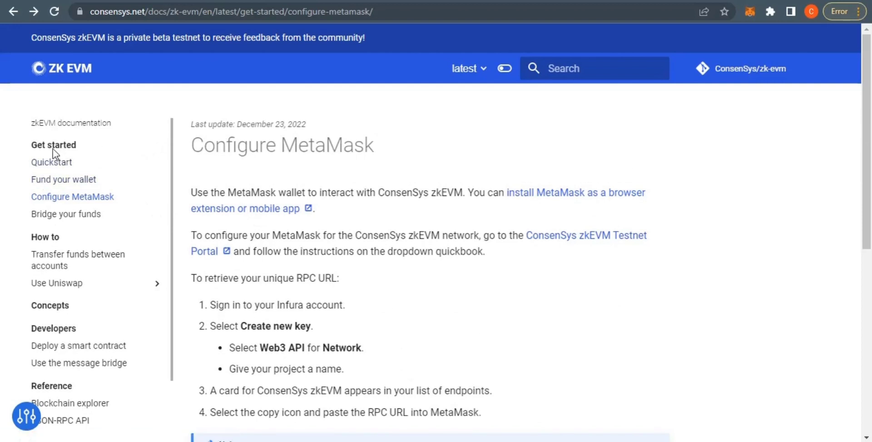
scroll(53, 173, down, 2)
scroll(55, 180, up, 2)
Step: Switch to the FaucetLink Goerli page and examine the listed faucets with their amounts and protection requirements
click(271, 0)
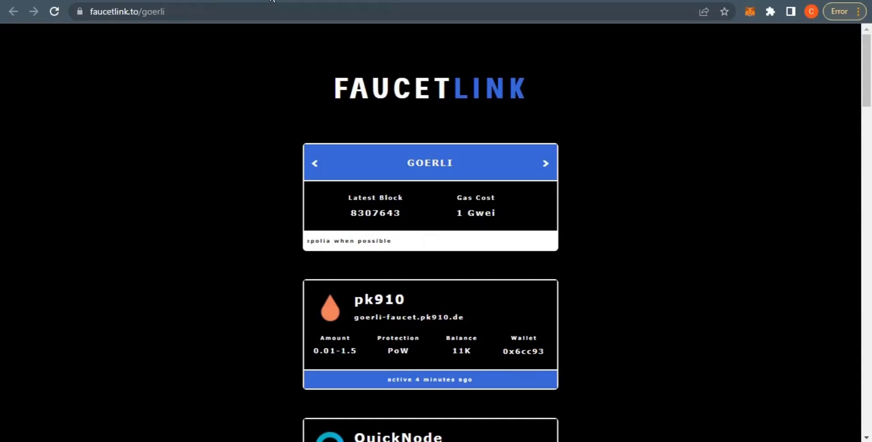
scroll(381, 235, down, 2)
scroll(381, 236, up, 3)
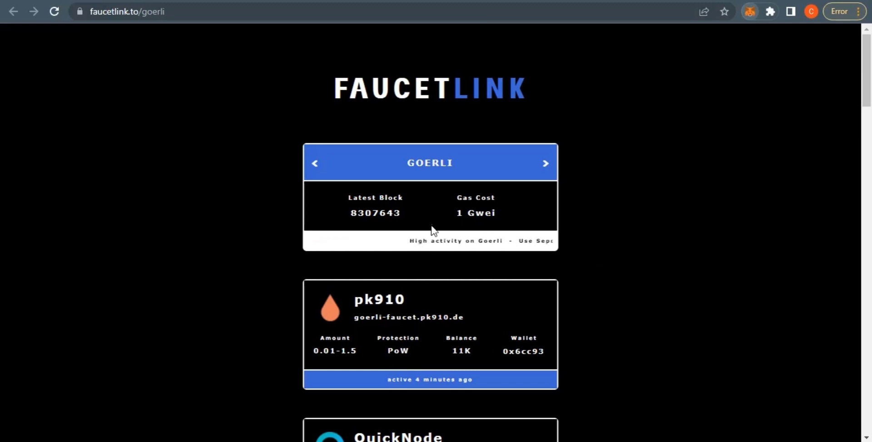
scroll(437, 205, down, 1)
scroll(437, 205, down, 4)
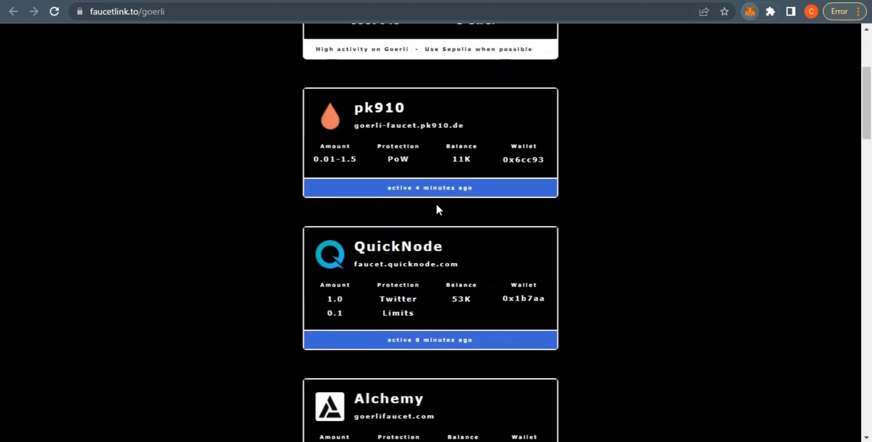
scroll(437, 205, up, 3)
scroll(437, 205, up, 2)
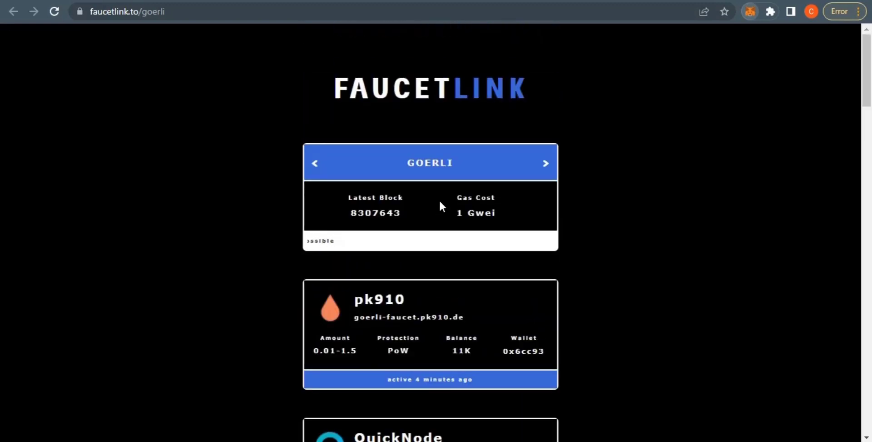
scroll(439, 200, down, 3)
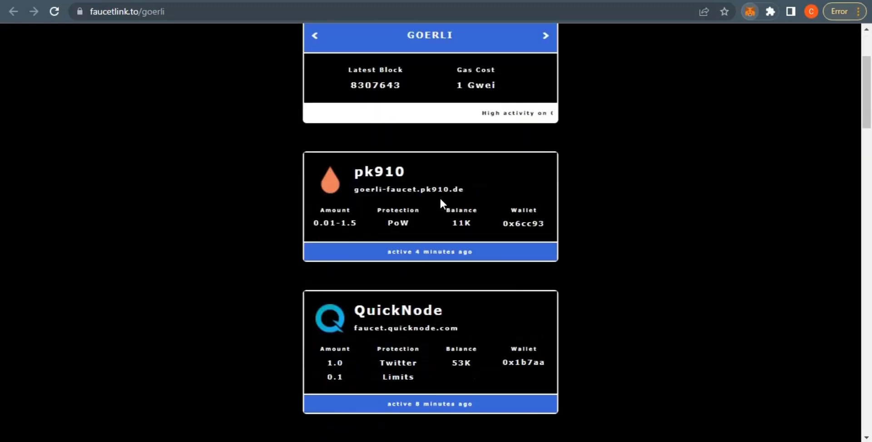
scroll(440, 200, up, 3)
scroll(453, 244, down, 1)
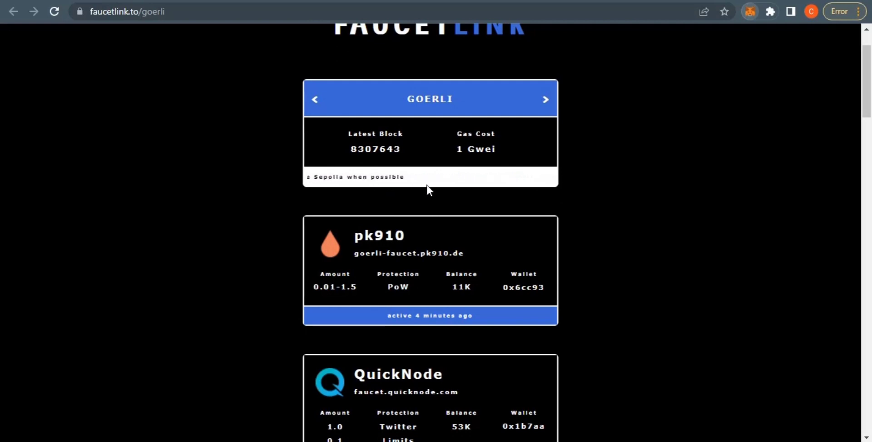
scroll(427, 185, up, 1)
Step: Bring up the MetaMask wallet over the faucet page and look through its list of available networks
key(alt+shift+m)
scroll(427, 184, down, 2)
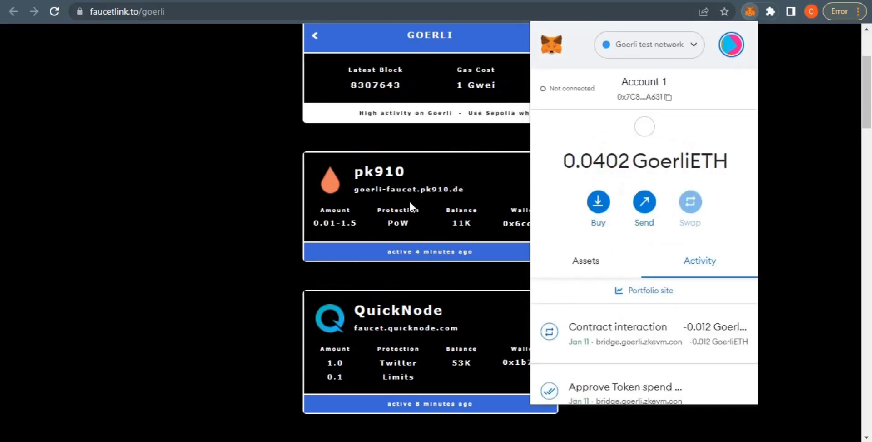
click(678, 50)
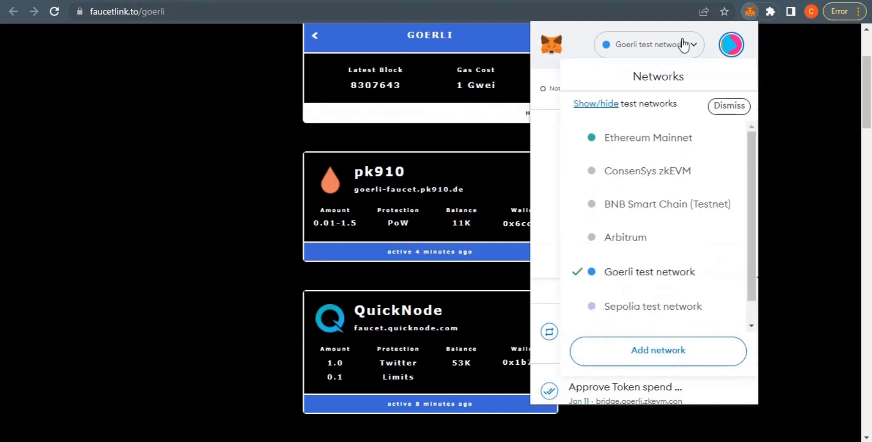
scroll(647, 275, down, 1)
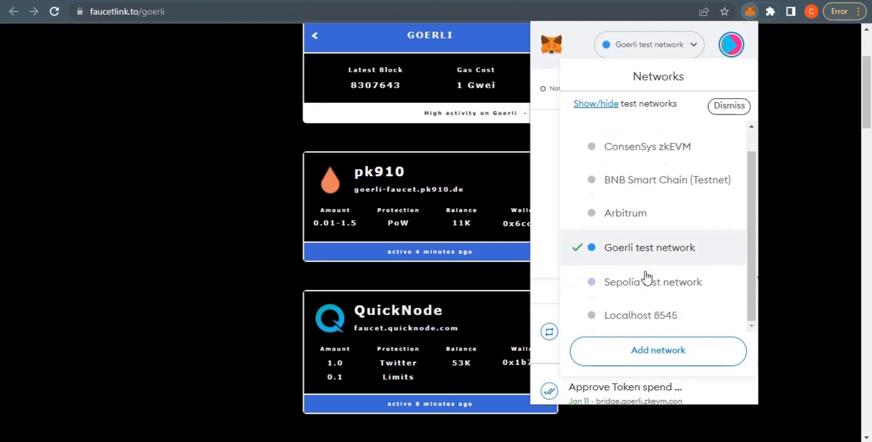
scroll(648, 272, up, 1)
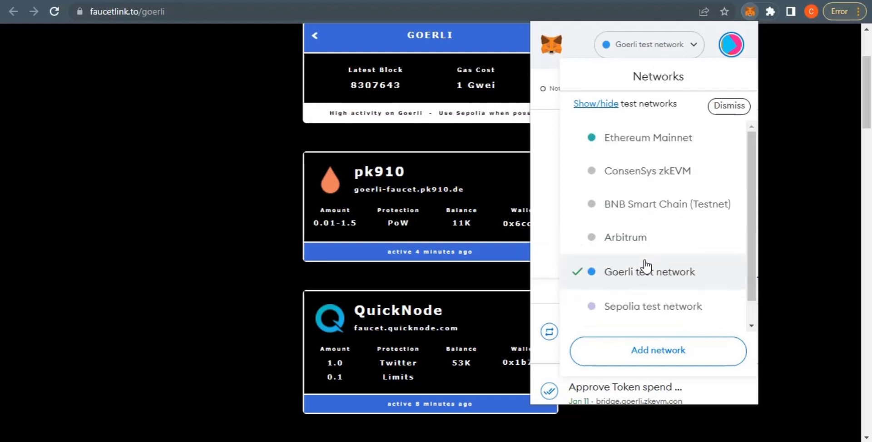
scroll(646, 267, down, 1)
scroll(645, 264, up, 1)
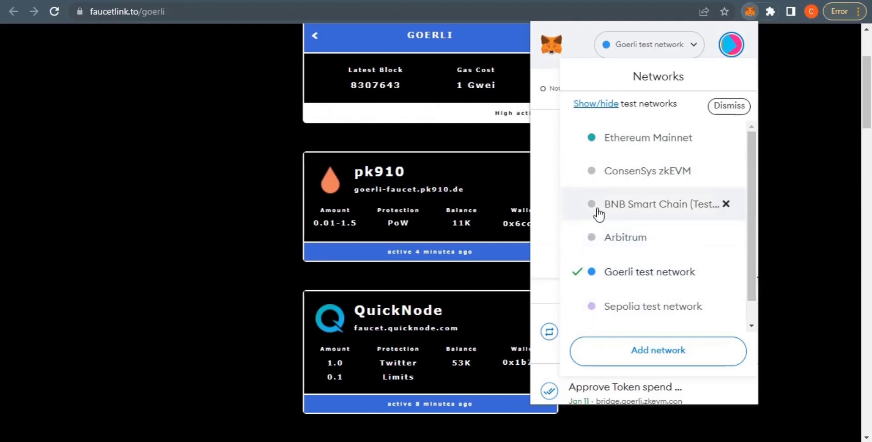
Step: Check MetaMask's advanced setting for showing test networks and return to the network list
click(601, 104)
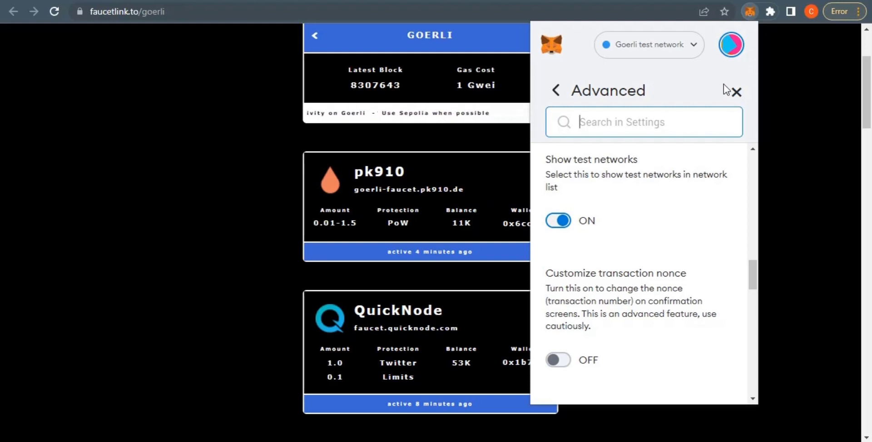
click(662, 40)
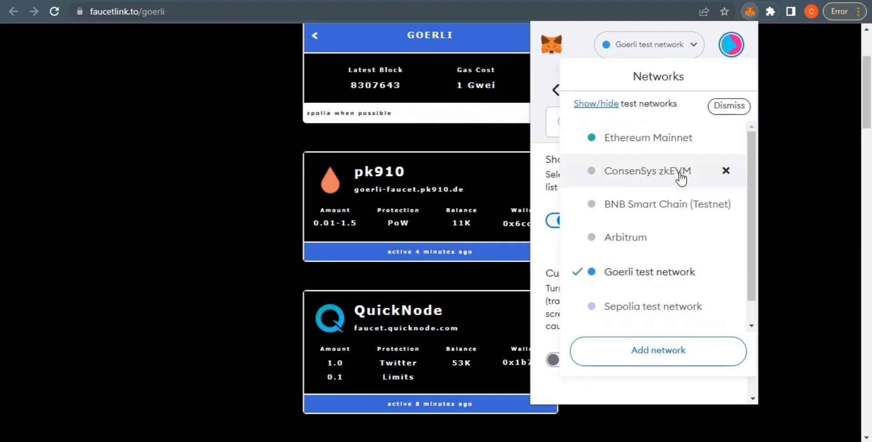
scroll(682, 178, down, 1)
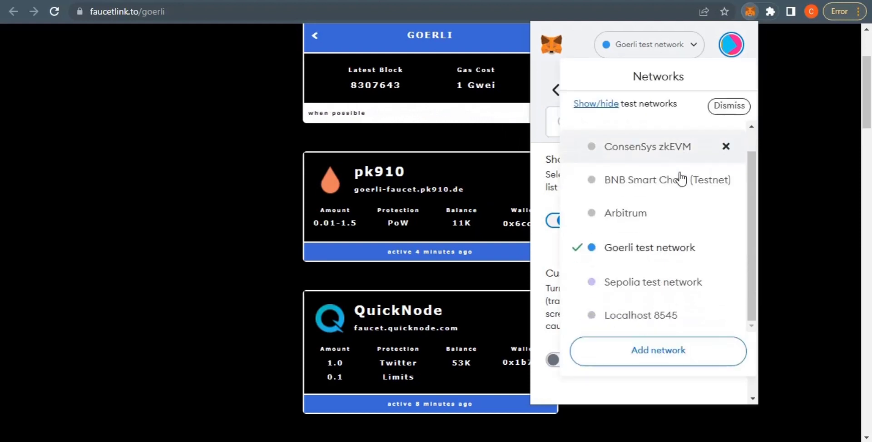
Step: Select the Goerli test network in MetaMask, leave the settings and close the wallet
click(643, 246)
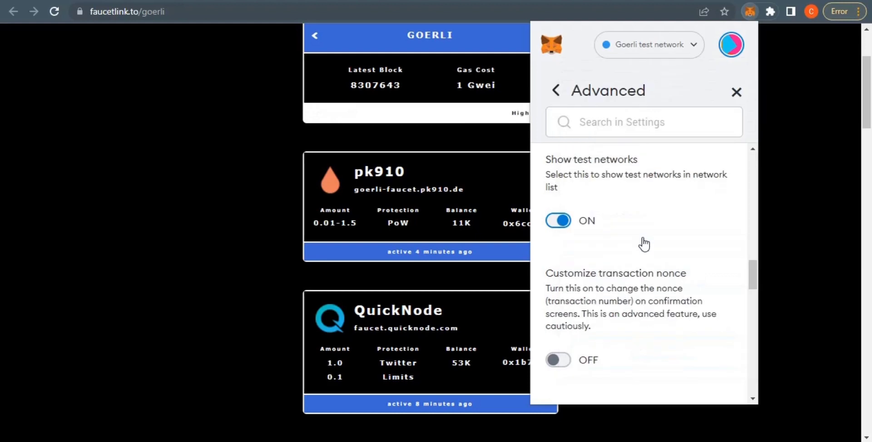
click(737, 93)
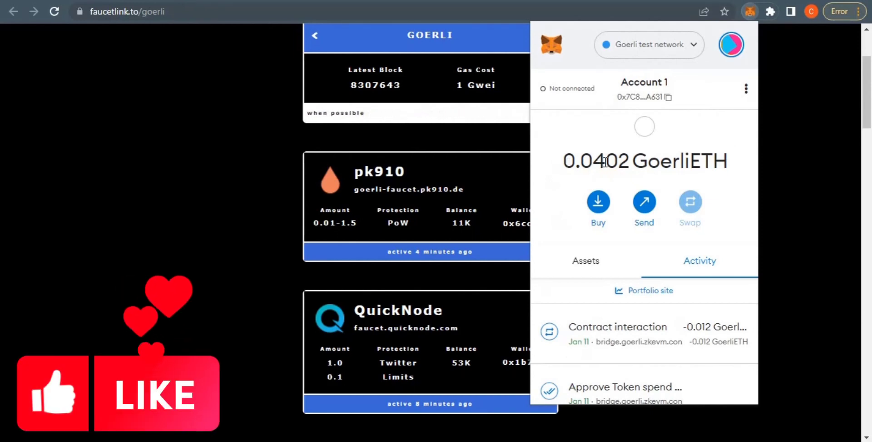
click(187, 170)
Step: Look over the FaucetLink Goerli page and return to the Configure MetaMask documentation
scroll(585, 179, up, 3)
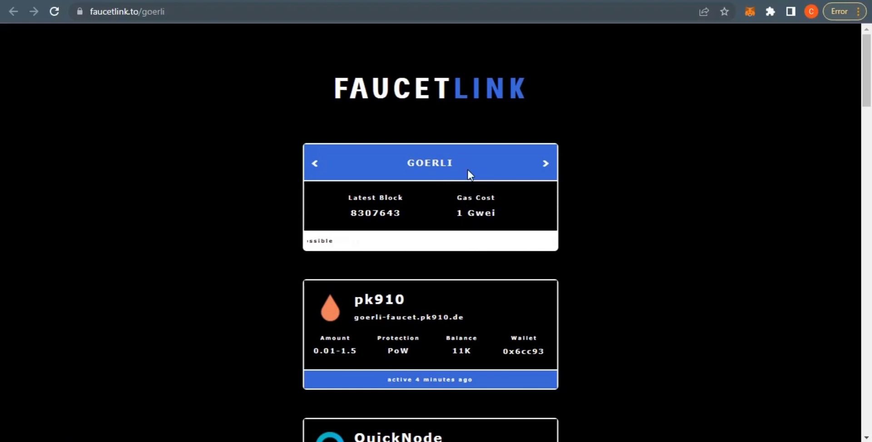
scroll(469, 174, down, 2)
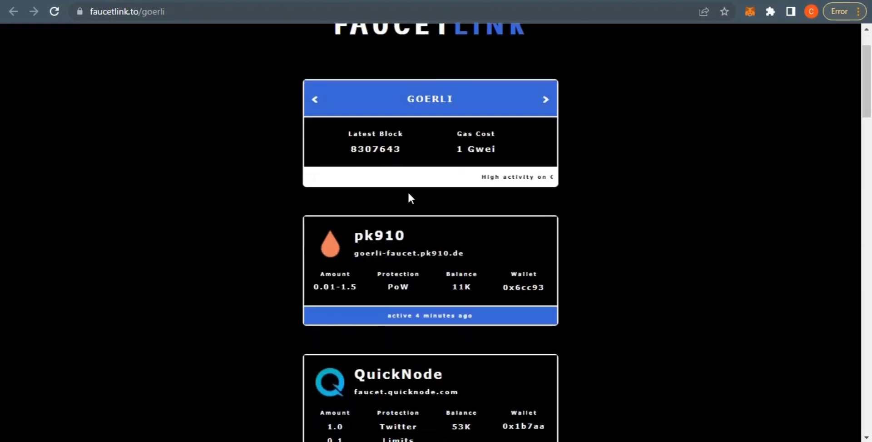
scroll(409, 190, up, 2)
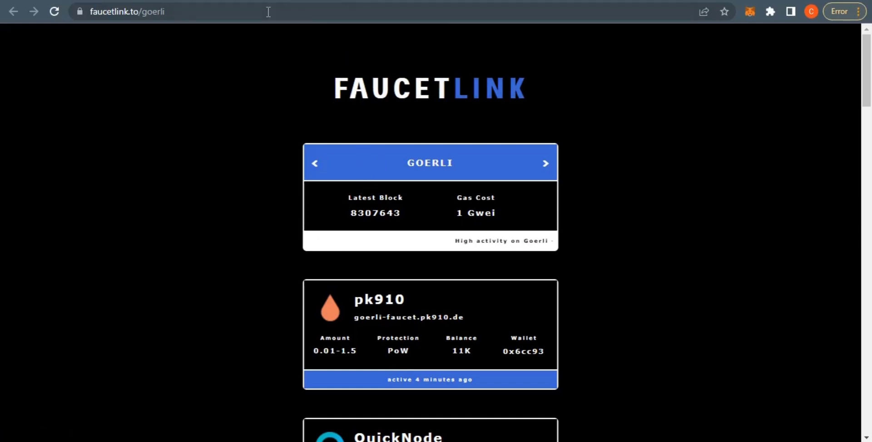
click(206, 1)
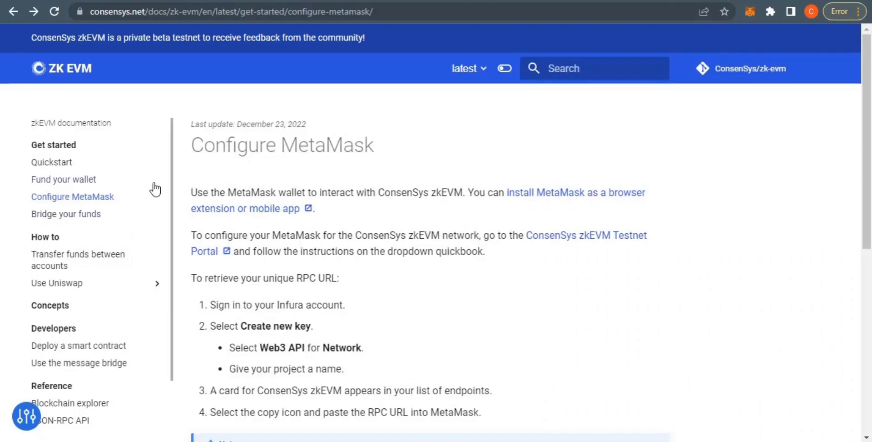
scroll(155, 189, down, 1)
scroll(152, 189, up, 1)
Step: Switch to the ConsenSys zkEVM testnet portal and examine the testing environment setup checklist, from the Infura RPC endpoint to bridging ETH
click(376, 1)
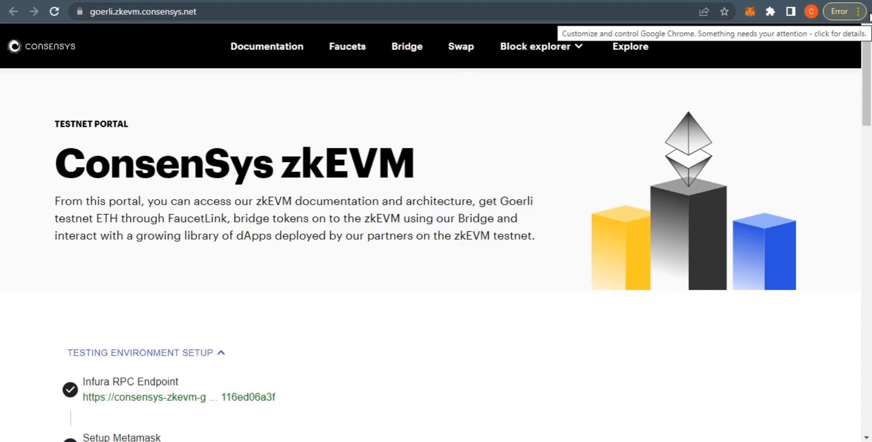
scroll(656, 133, down, 5)
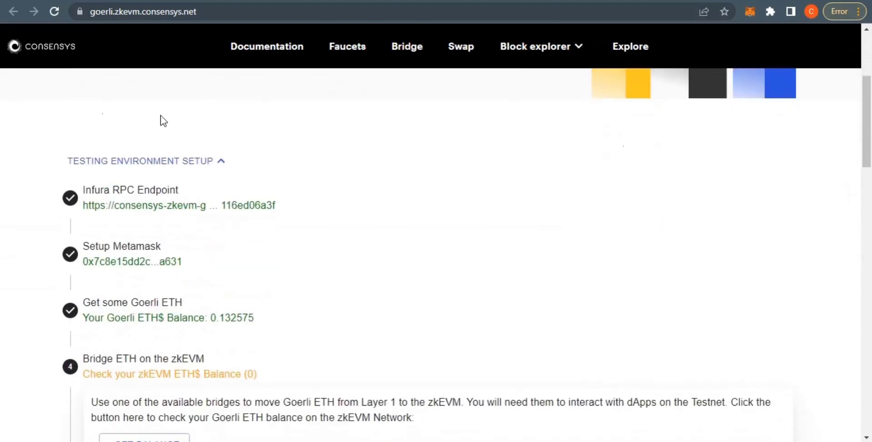
scroll(131, 173, down, 2)
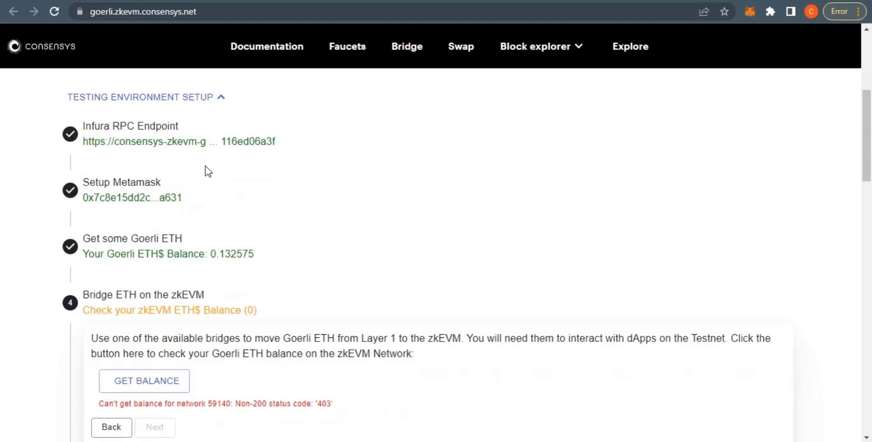
scroll(207, 154, down, 2)
scroll(207, 153, up, 2)
scroll(207, 153, up, 2)
scroll(207, 154, down, 2)
scroll(208, 154, up, 2)
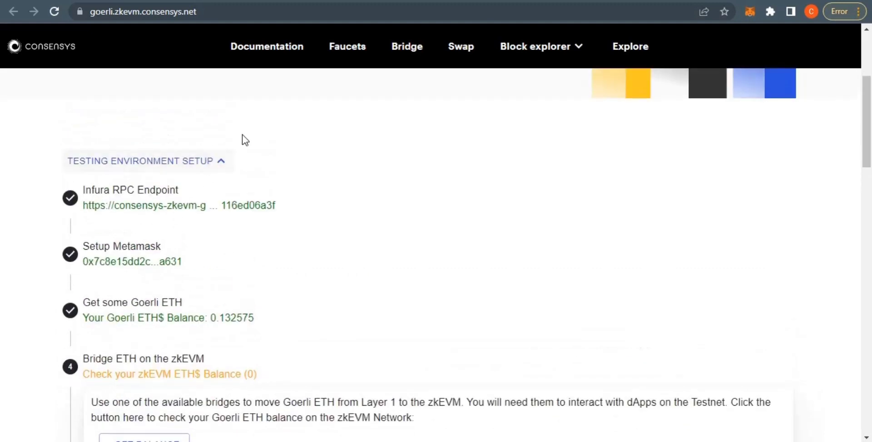
scroll(260, 132, down, 2)
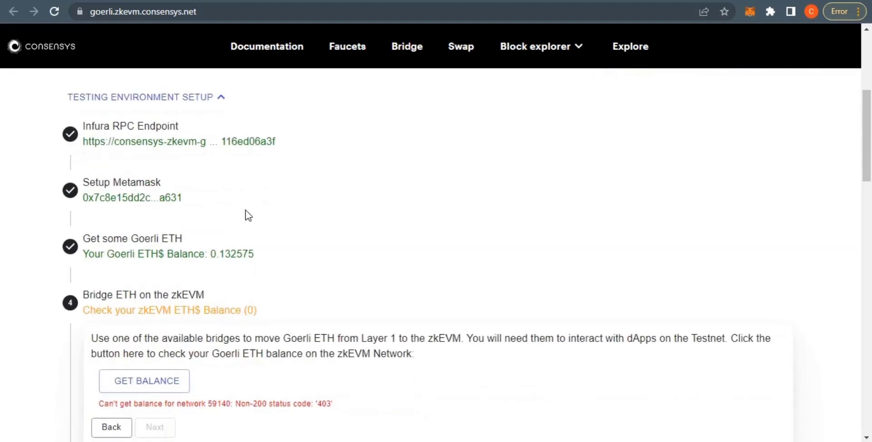
scroll(243, 211, up, 4)
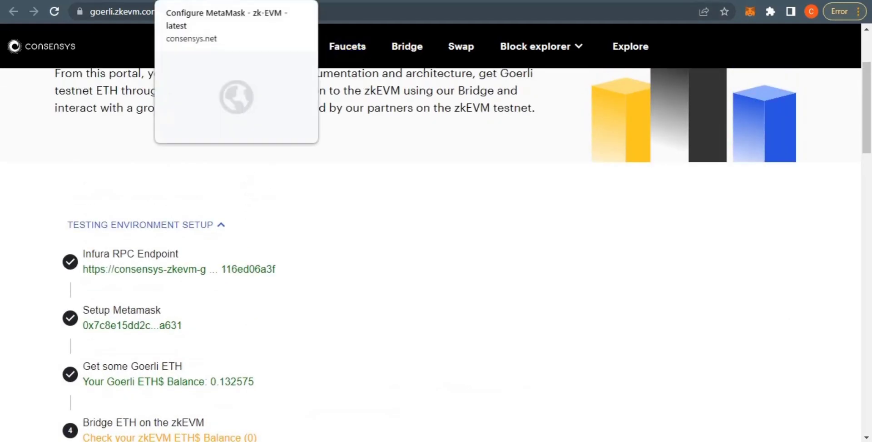
Step: Return to the Configure MetaMask documentation and read the RPC URL instructions and manual network settings
click(196, 0)
scroll(208, 142, down, 2)
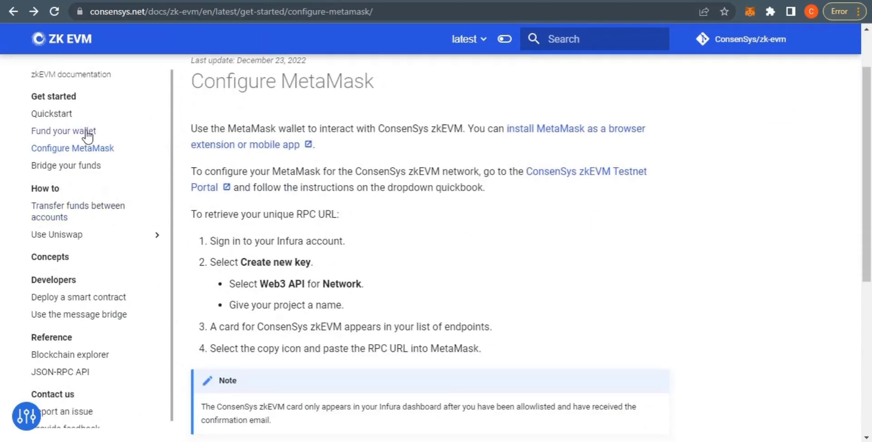
scroll(78, 140, down, 1)
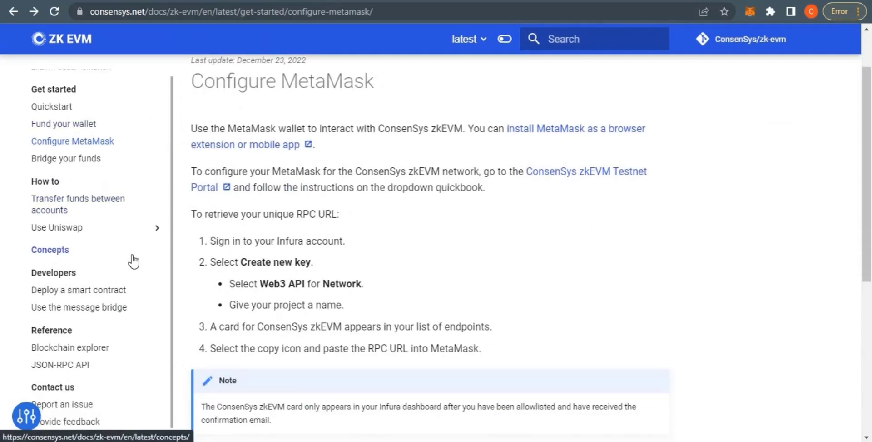
scroll(267, 379, down, 3)
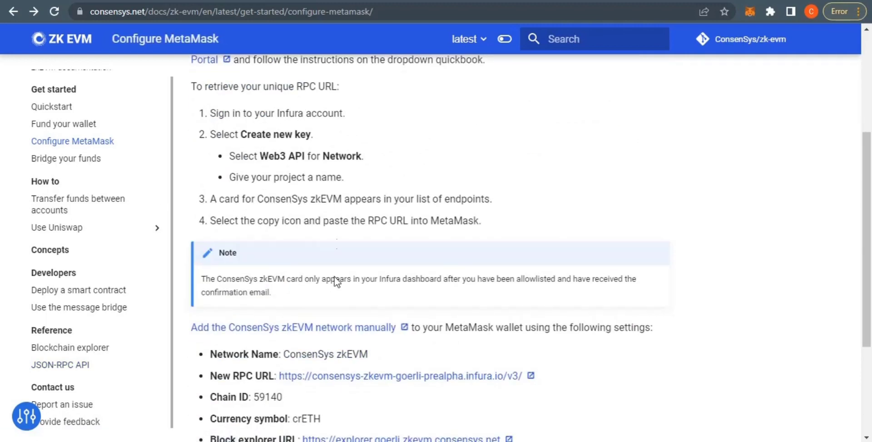
scroll(336, 263, down, 3)
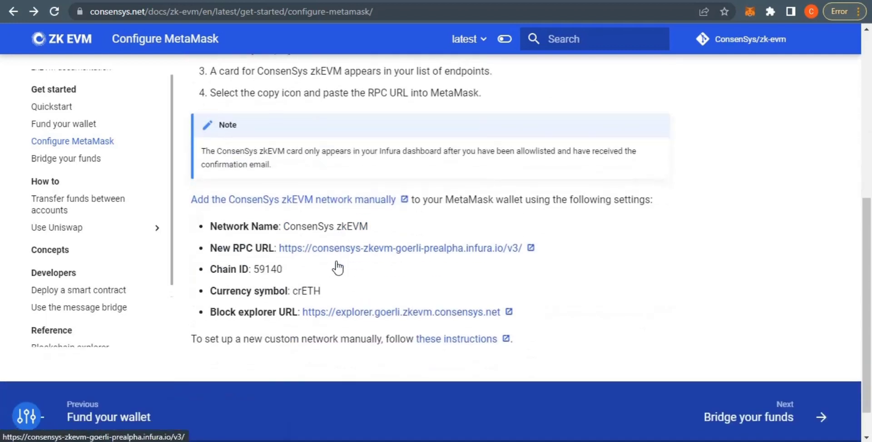
scroll(344, 255, up, 3)
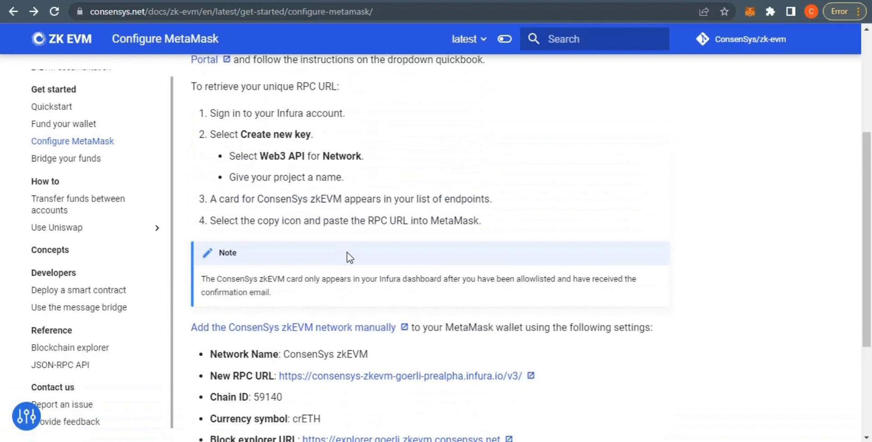
scroll(397, 300, down, 3)
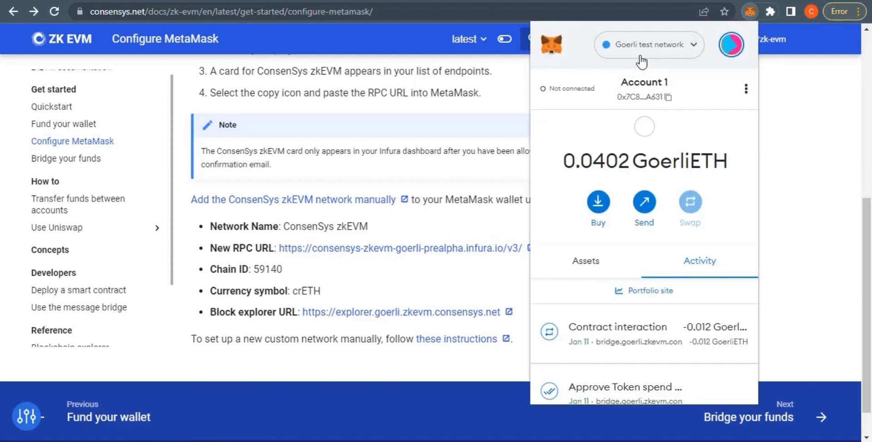
Step: Start adding a network from MetaMask's network list and open the form for adding one manually
click(643, 57)
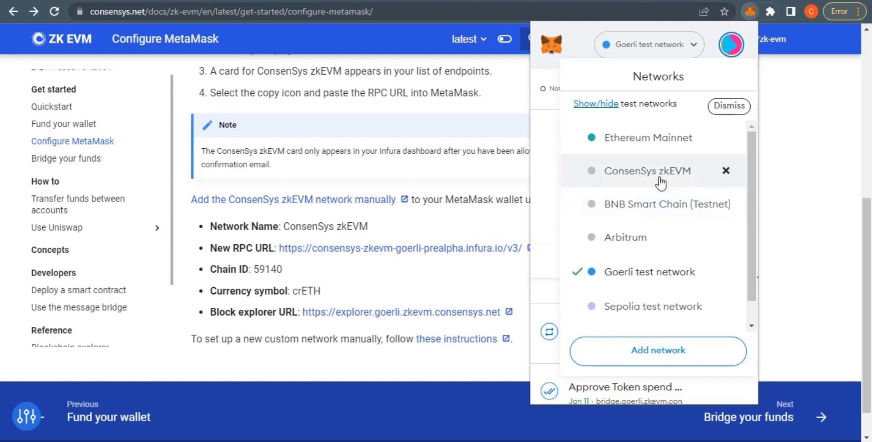
click(625, 350)
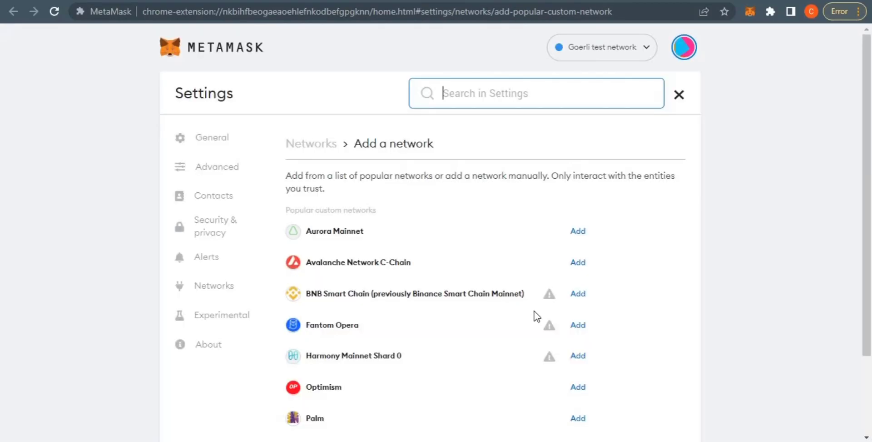
scroll(535, 310, down, 2)
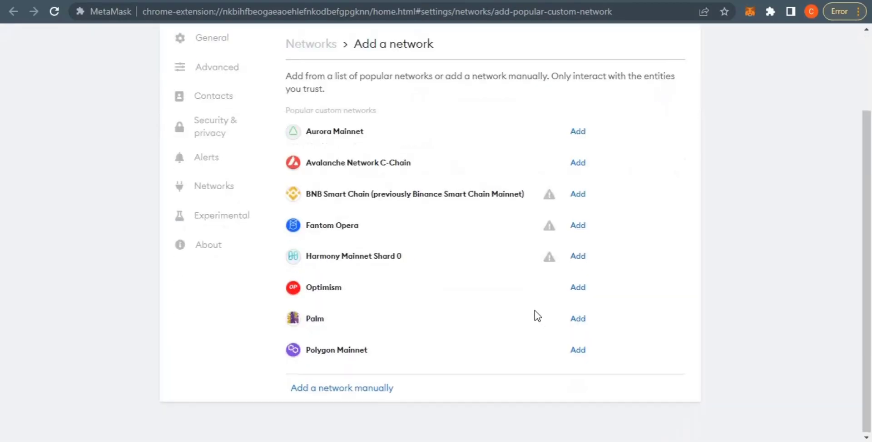
scroll(535, 310, up, 2)
scroll(535, 310, down, 2)
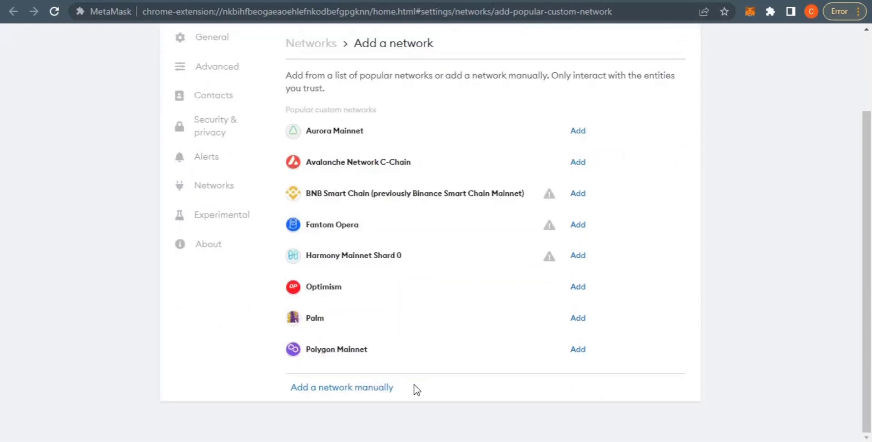
scroll(519, 137, up, 2)
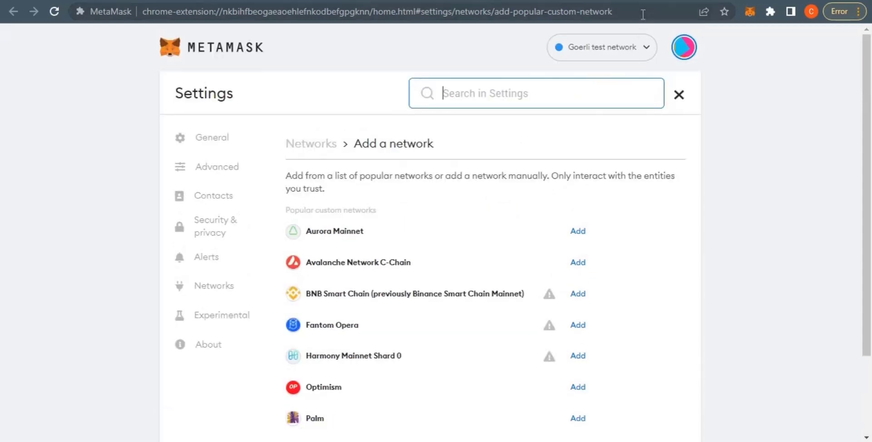
scroll(571, 159, down, 2)
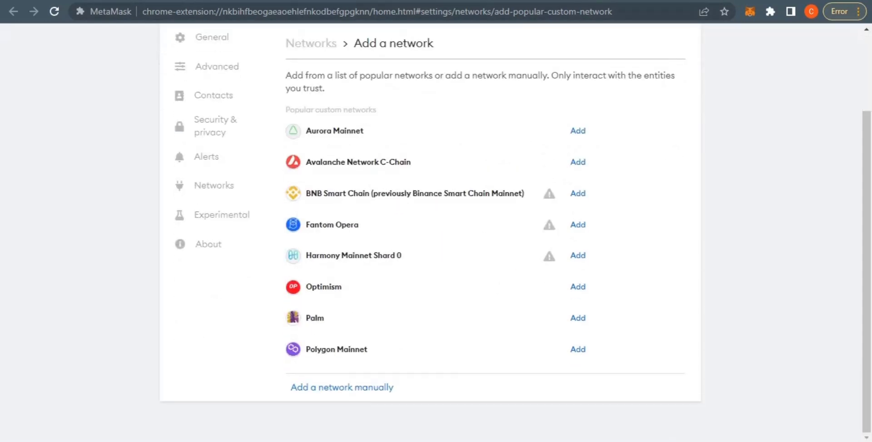
click(341, 388)
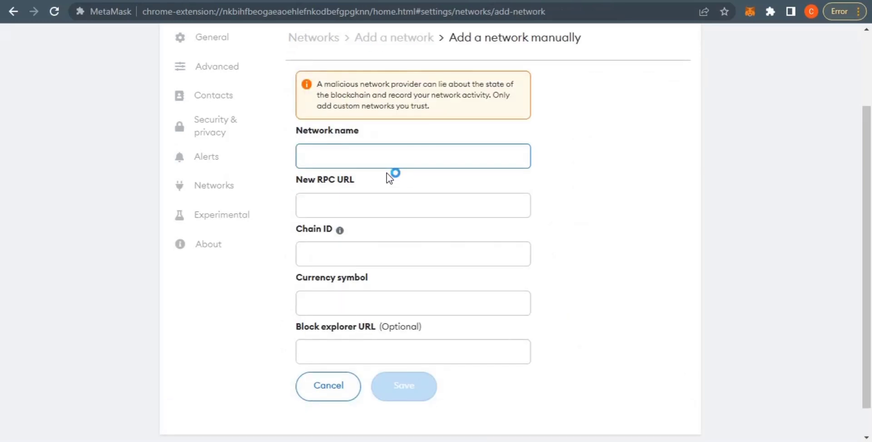
scroll(366, 180, up, 2)
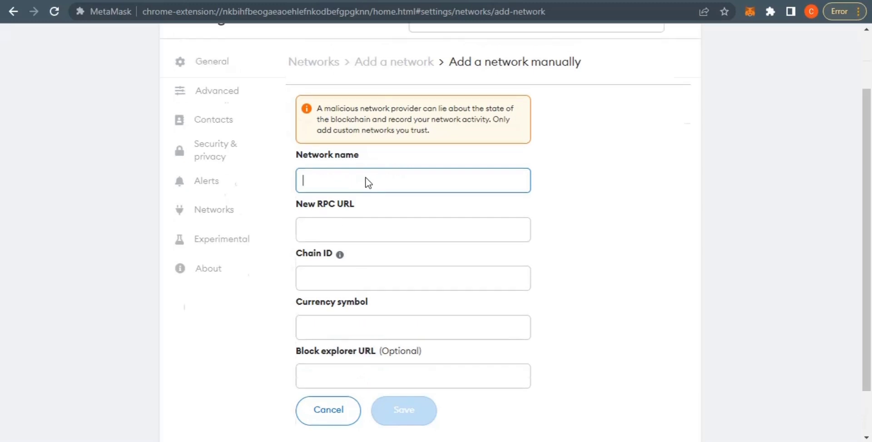
scroll(366, 181, down, 3)
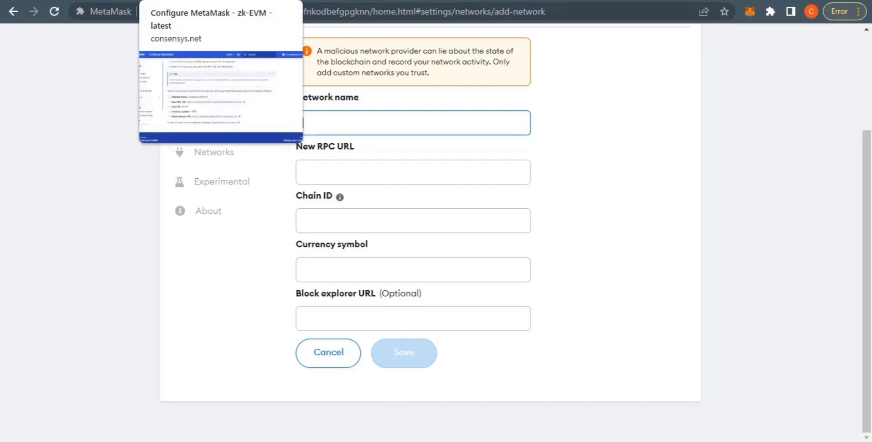
Step: Copy the network name ConsenSys zkEVM from the documentation and paste it as the network name in MetaMask's manual network form
click(191, 0)
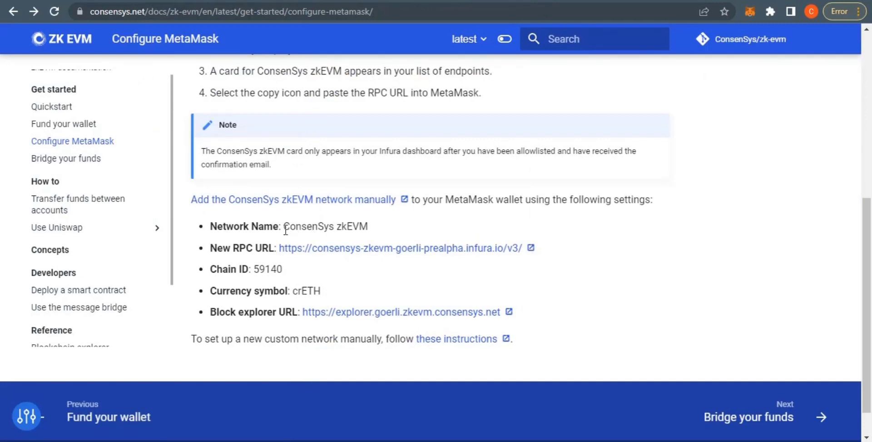
drag(284, 227, 370, 240)
click(386, 233)
drag(283, 226, 367, 226)
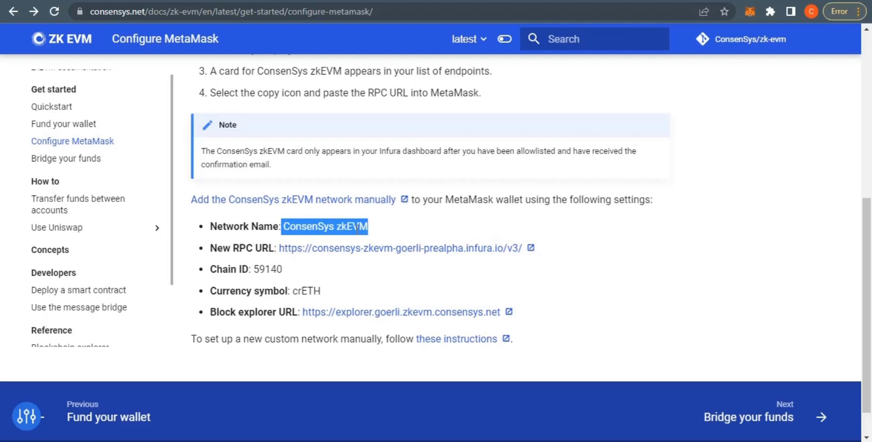
right_click(358, 227)
click(377, 240)
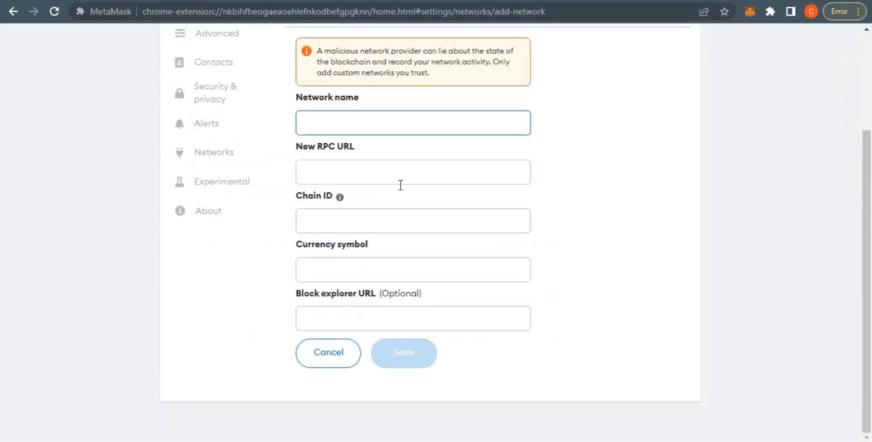
right_click(365, 130)
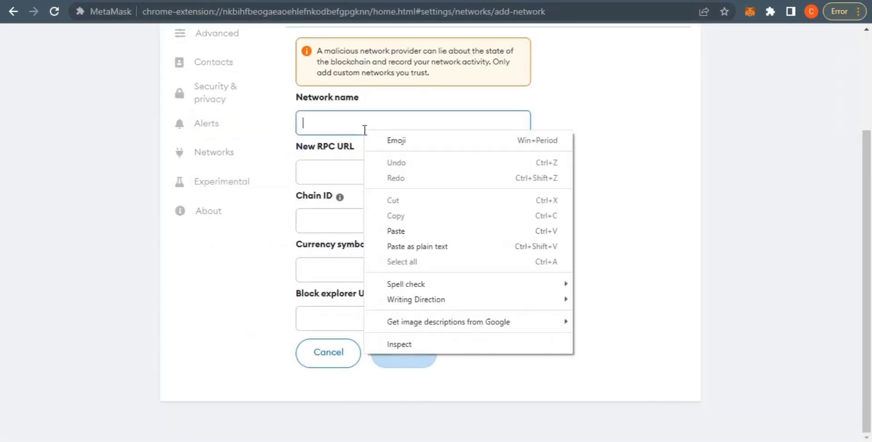
click(396, 231)
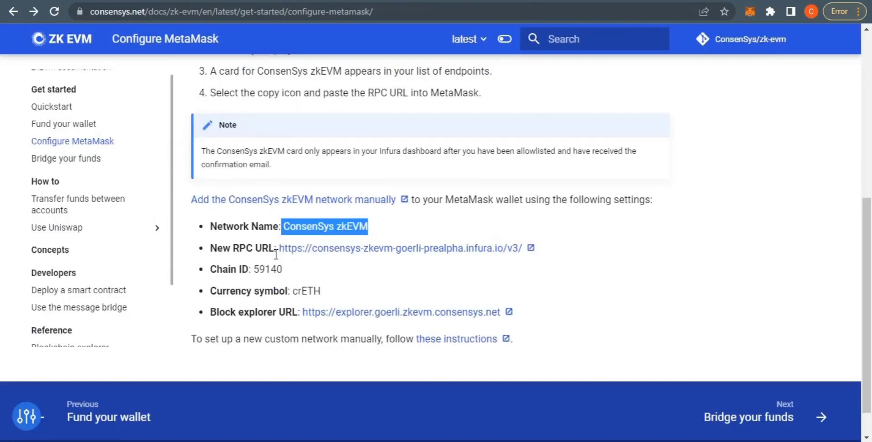
drag(277, 250, 525, 248)
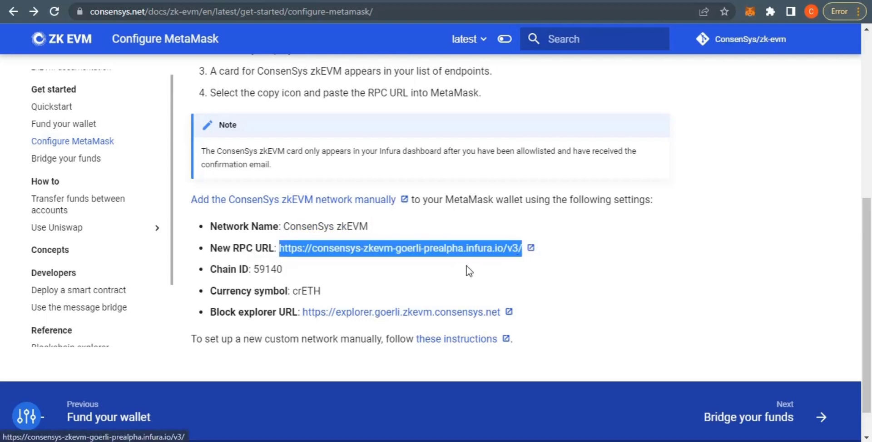
right_click(461, 251)
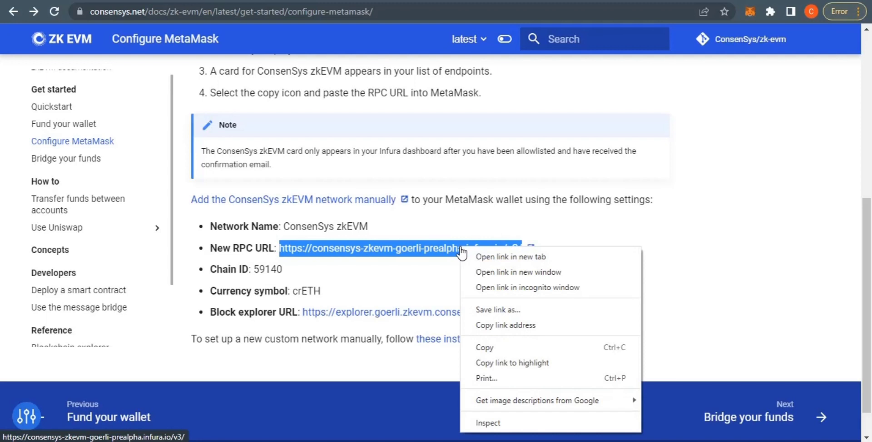
click(483, 347)
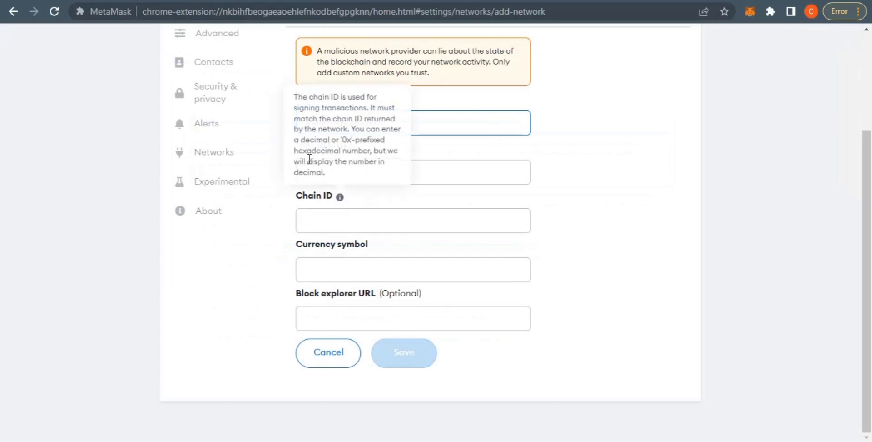
click(449, 170)
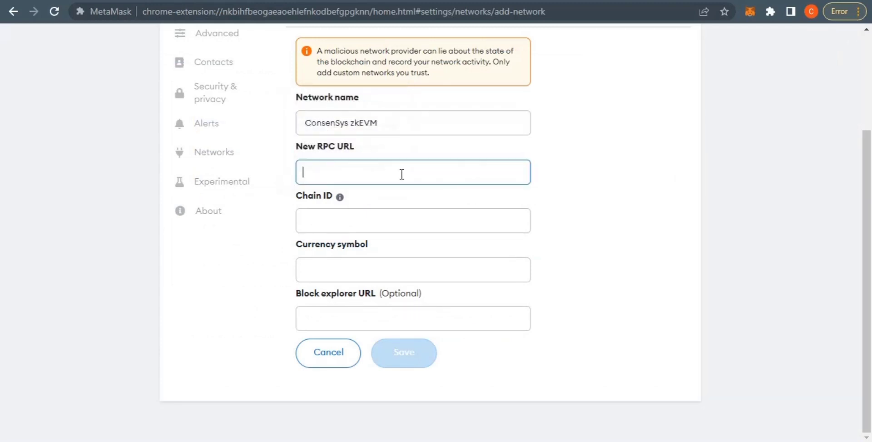
right_click(388, 176)
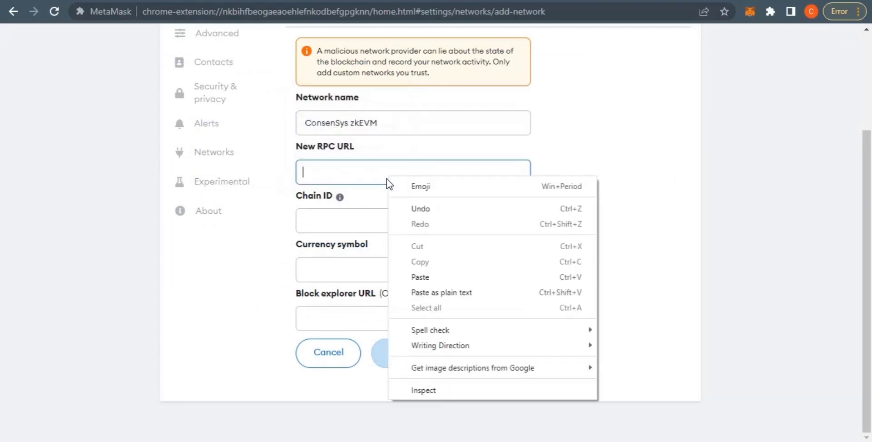
click(401, 276)
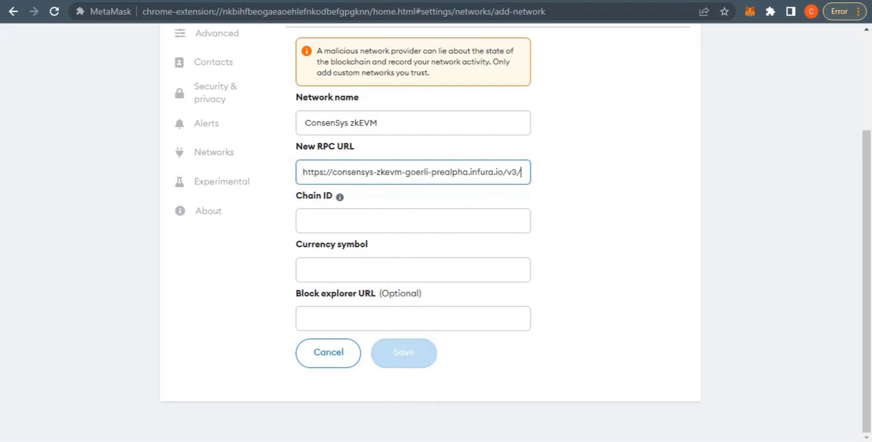
Step: Copy chain ID 59140 from the documentation into MetaMask's network form and dismiss the Infura sign-in prompt
click(191, 1)
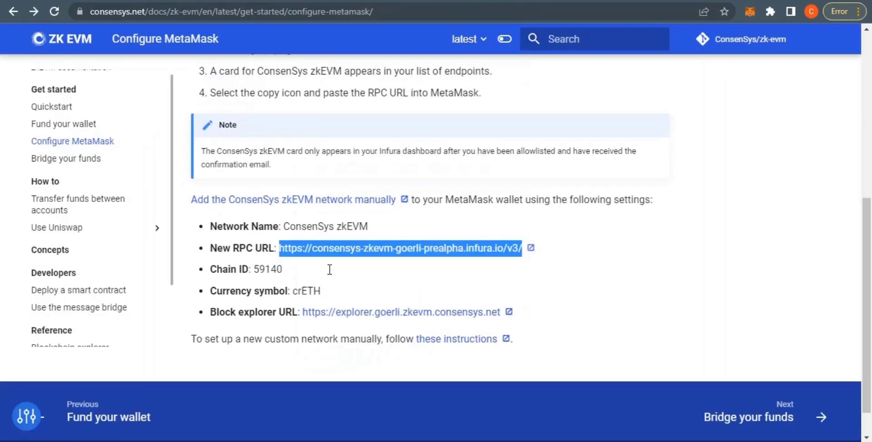
click(257, 269)
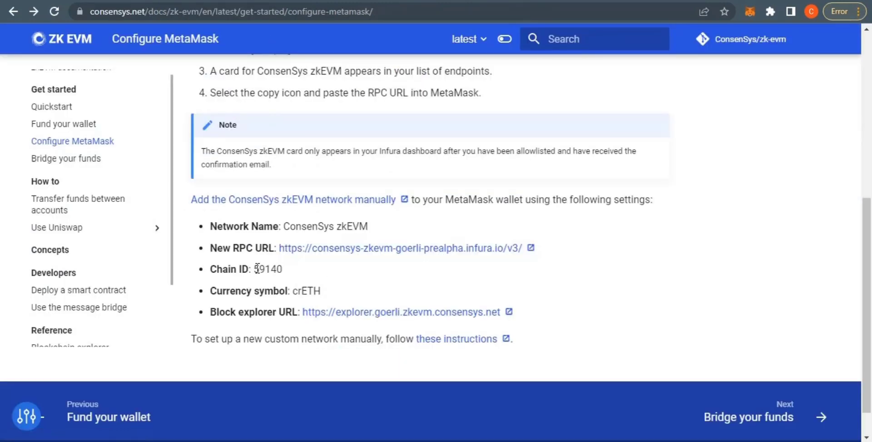
drag(258, 268, 282, 264)
right_click(283, 265)
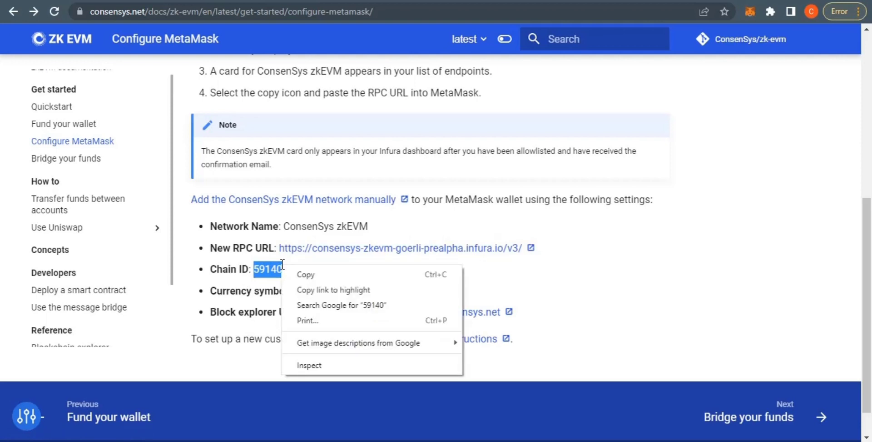
click(297, 273)
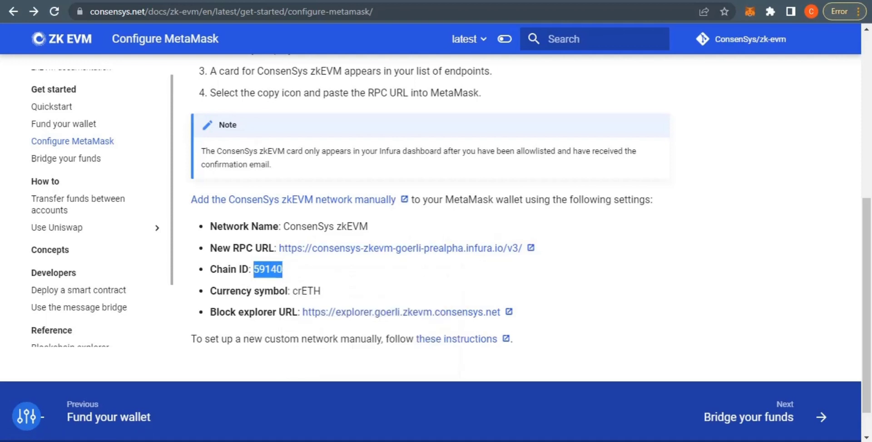
key(ctrl+Tab)
right_click(412, 231)
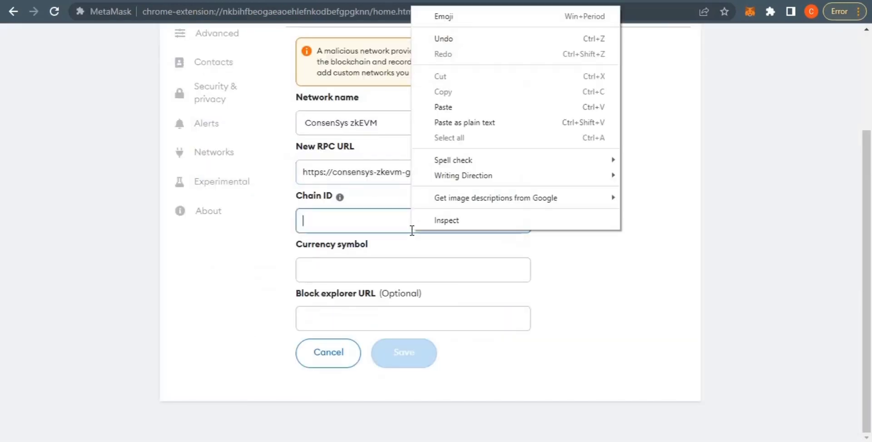
click(437, 109)
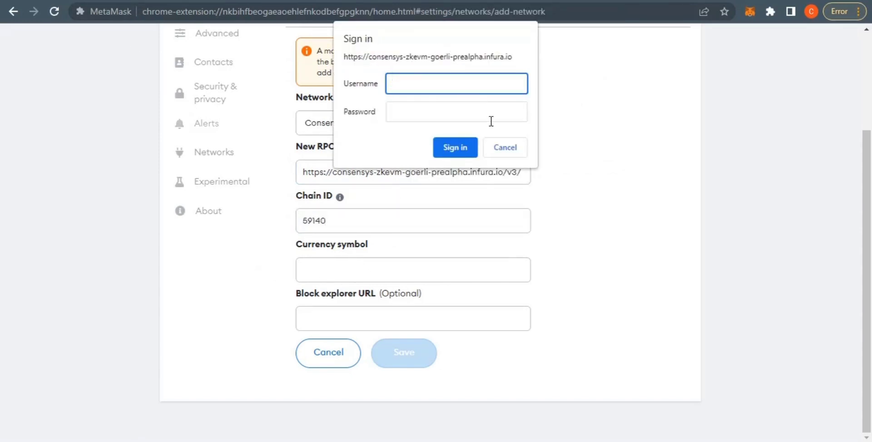
click(504, 153)
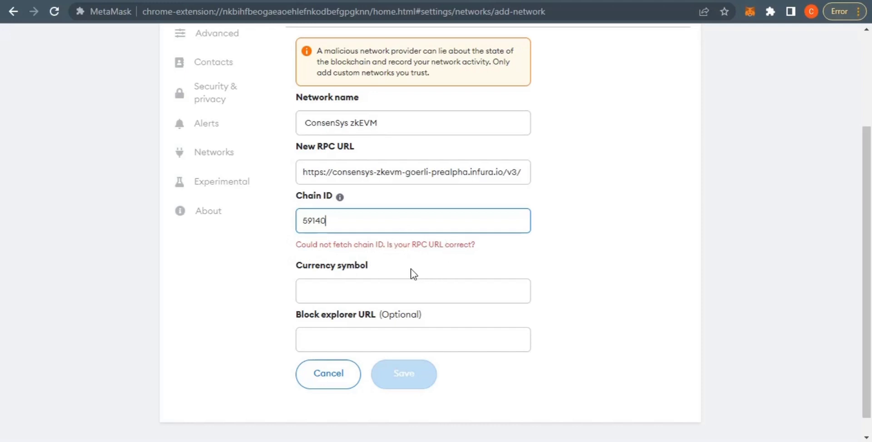
Step: Copy the currency symbol crETH from the documentation and paste it as the currency symbol in MetaMask's network form
click(186, 2)
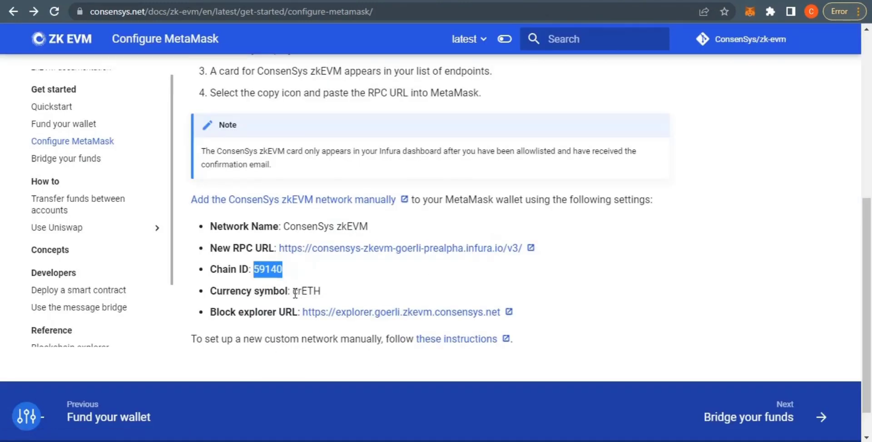
drag(290, 292, 327, 299)
right_click(318, 290)
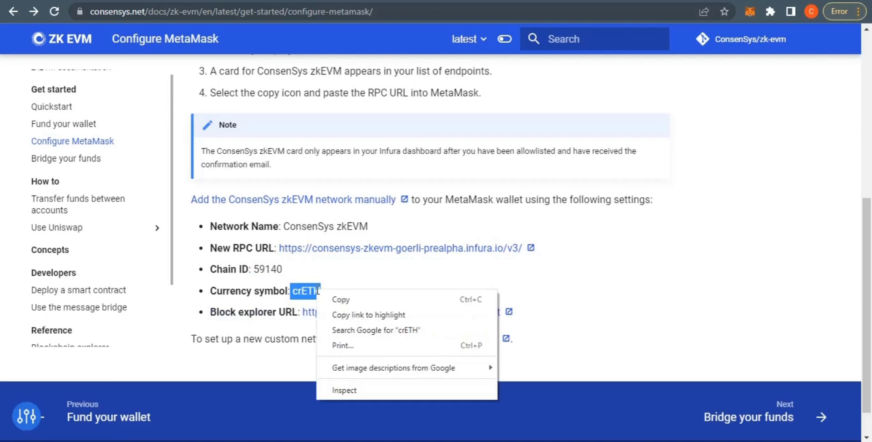
click(326, 301)
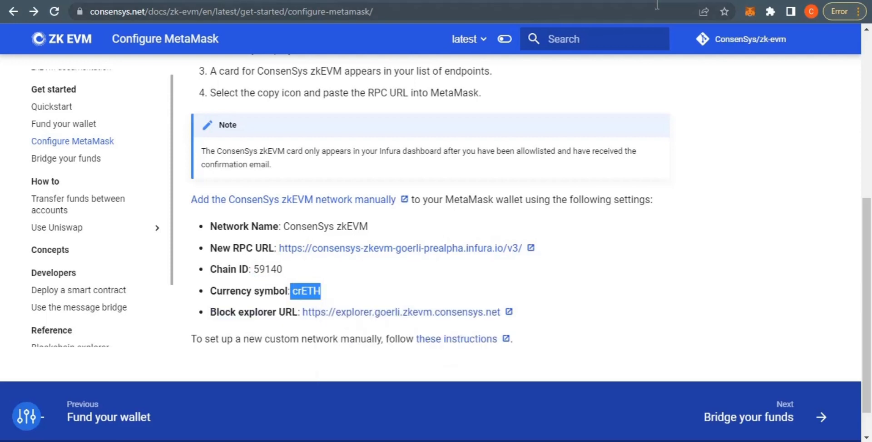
key(alt+Tab)
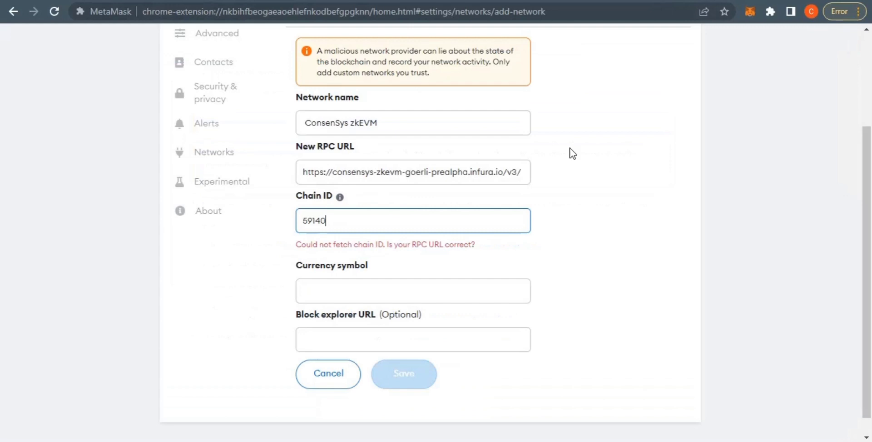
right_click(349, 299)
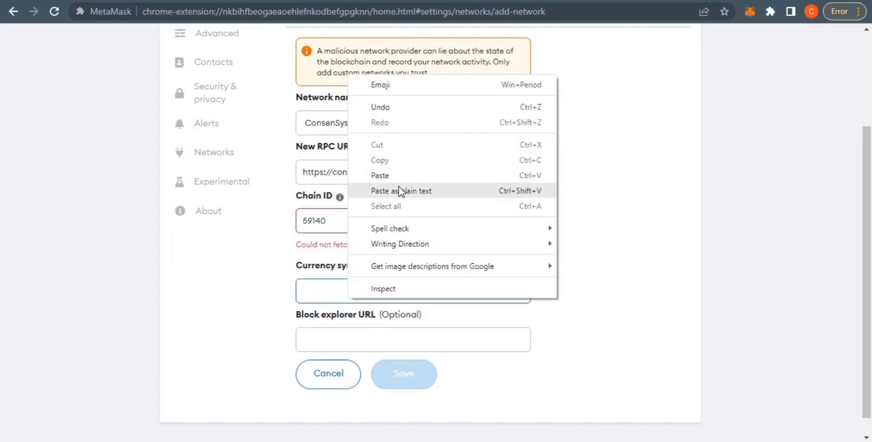
click(387, 177)
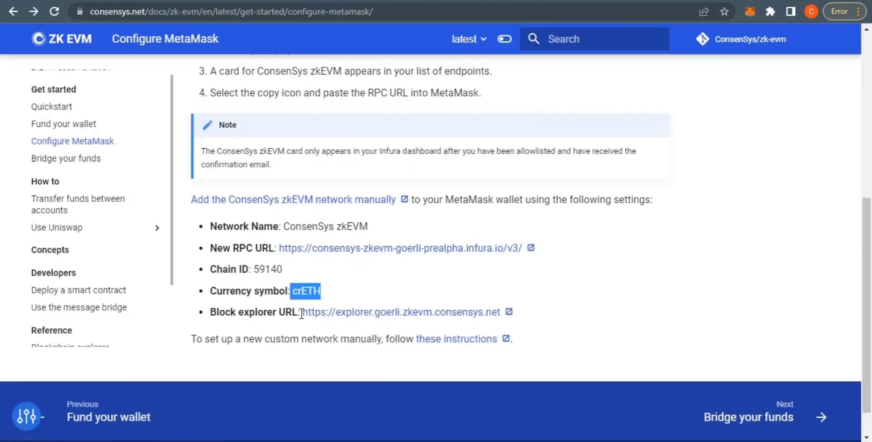
drag(300, 312, 208, 312)
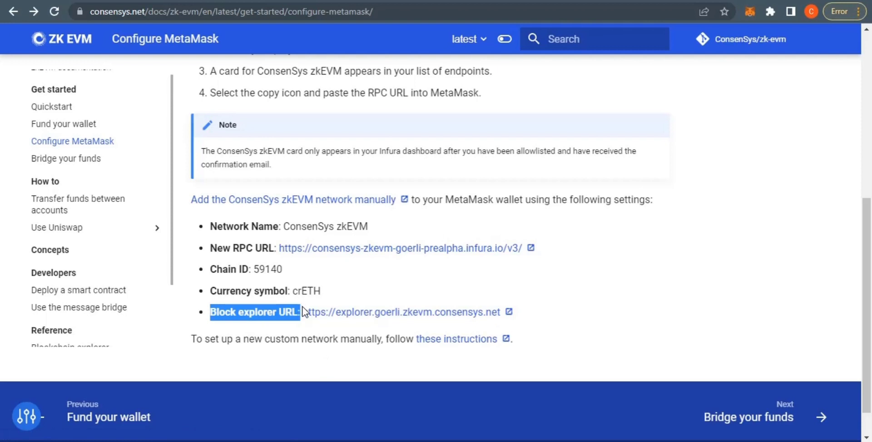
drag(302, 311, 488, 305)
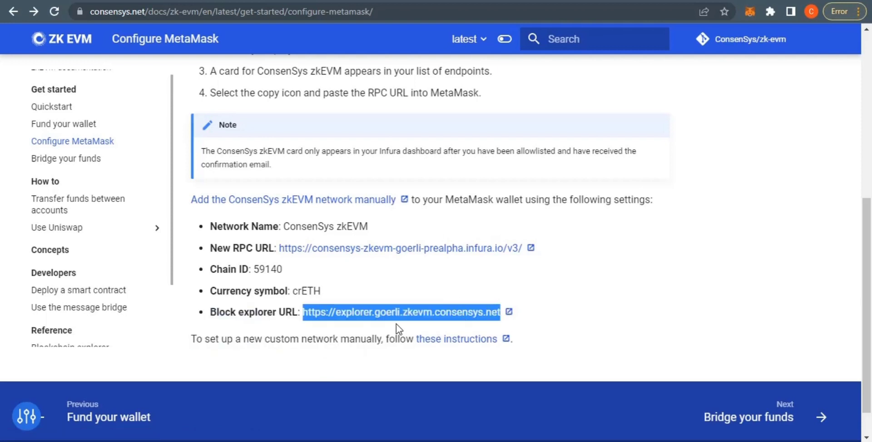
right_click(391, 311)
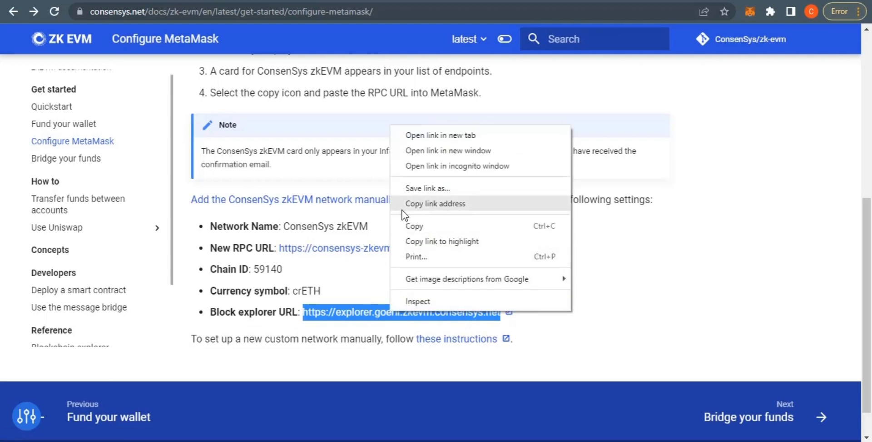
click(405, 226)
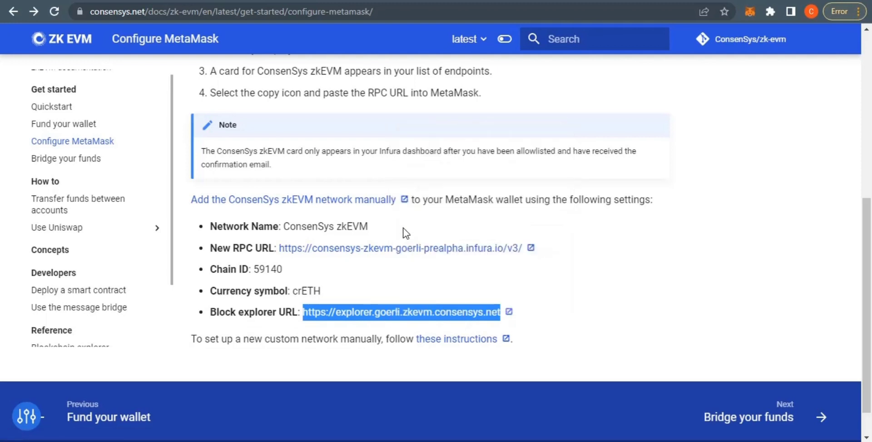
click(635, 4)
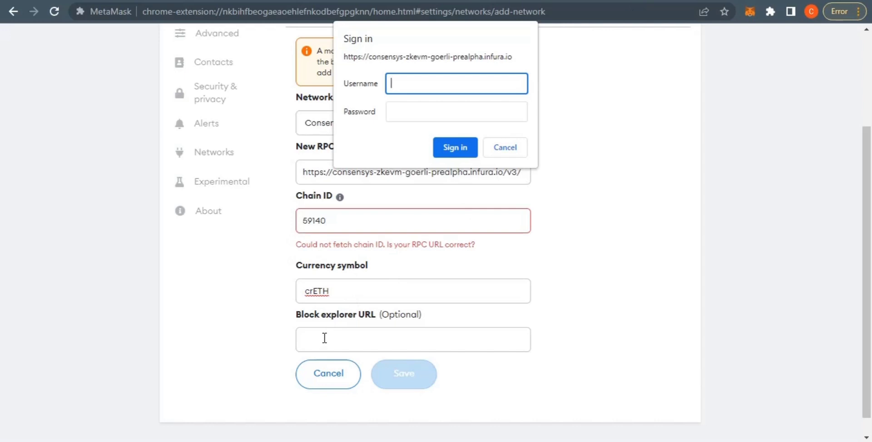
click(493, 148)
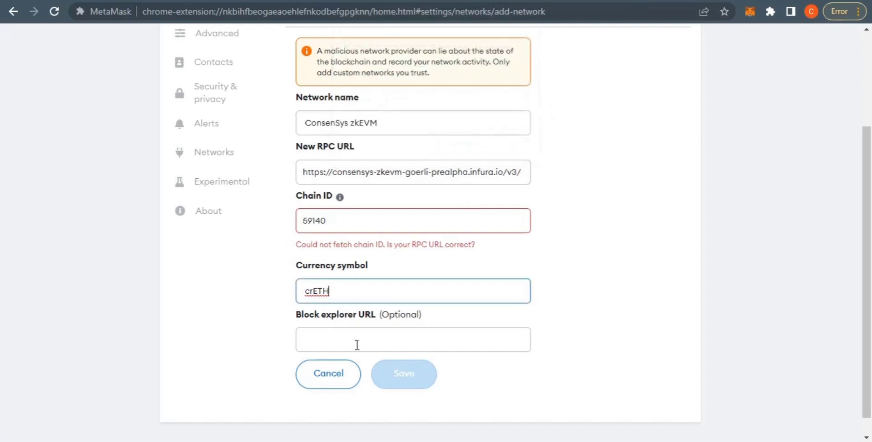
right_click(353, 345)
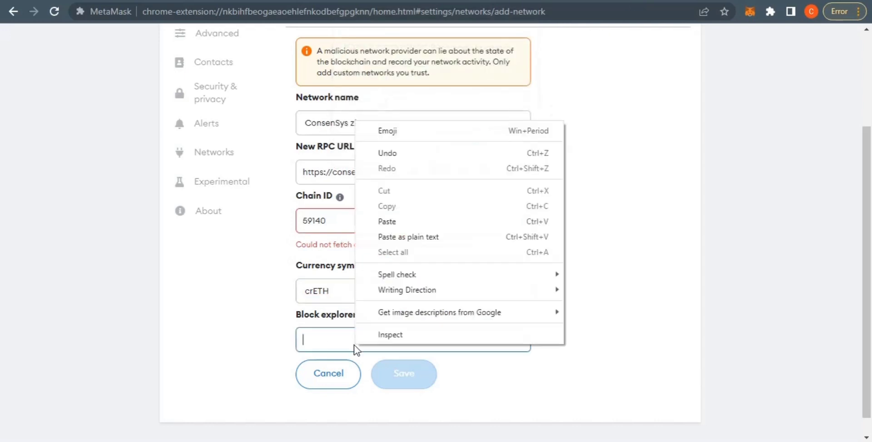
click(386, 220)
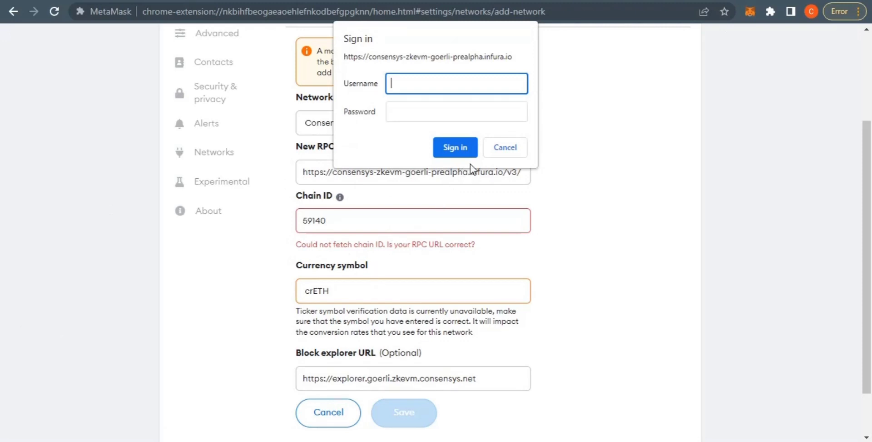
click(502, 150)
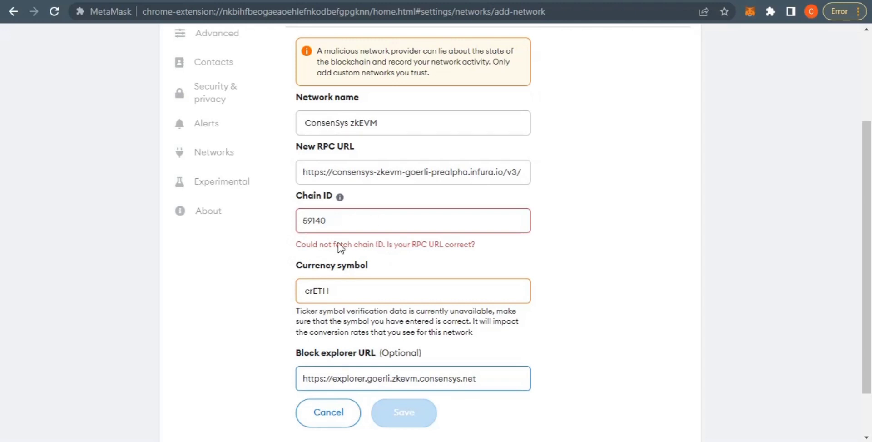
Step: Switch to the Infura dashboard, open the key created January 14, 2023 for management, and copy its API key
scroll(356, 265, up, 1)
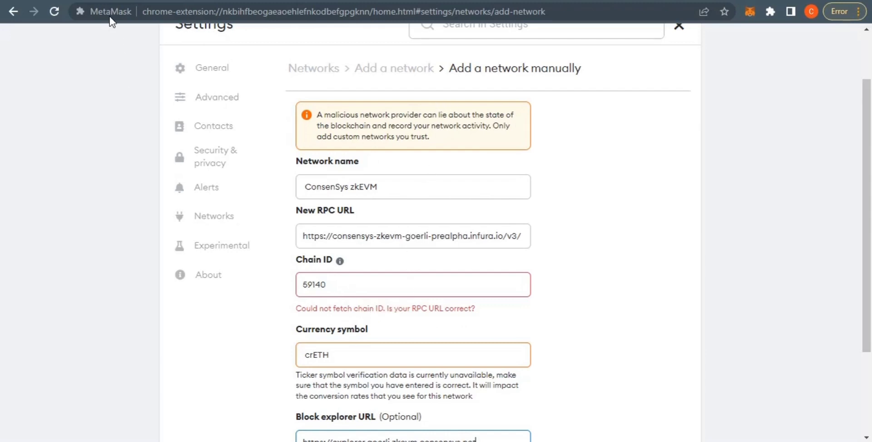
click(109, 0)
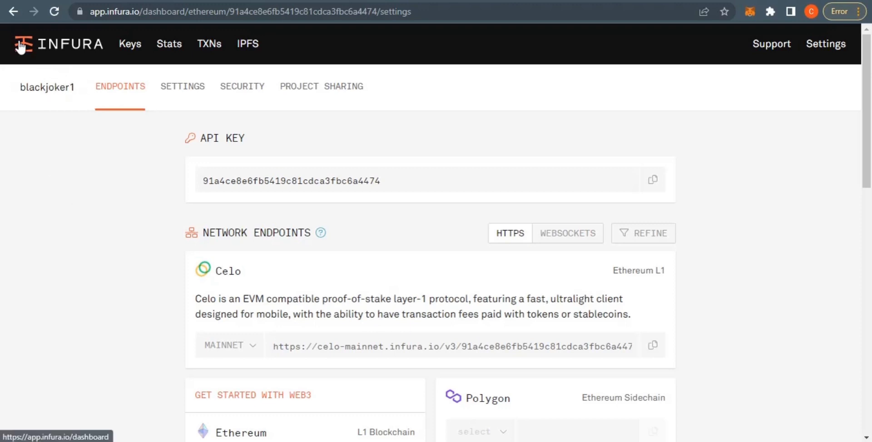
click(14, 18)
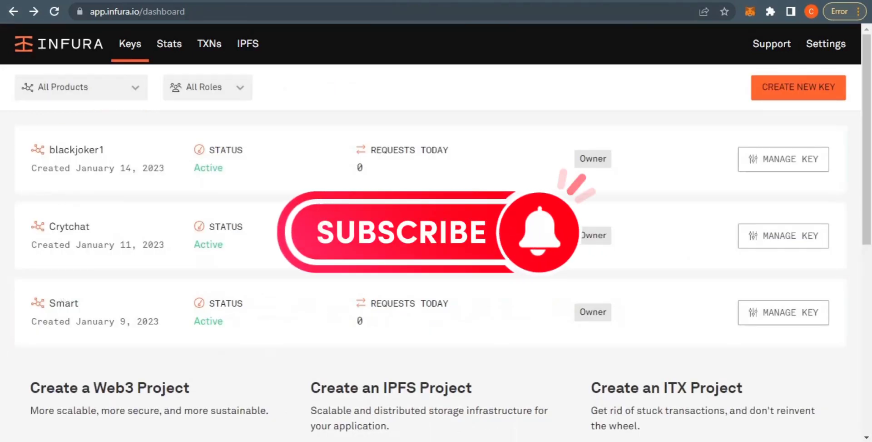
click(15, 11)
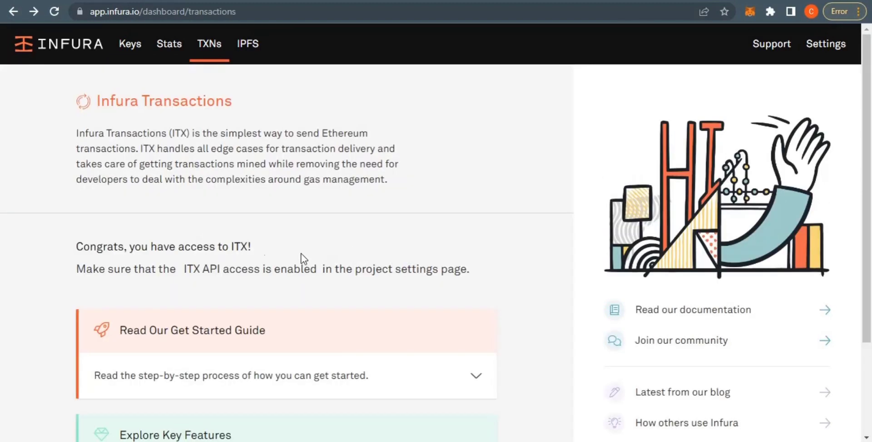
click(130, 54)
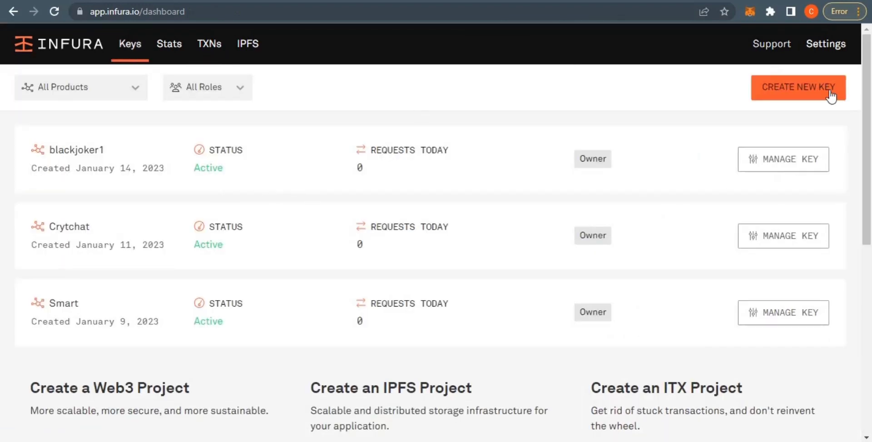
click(779, 163)
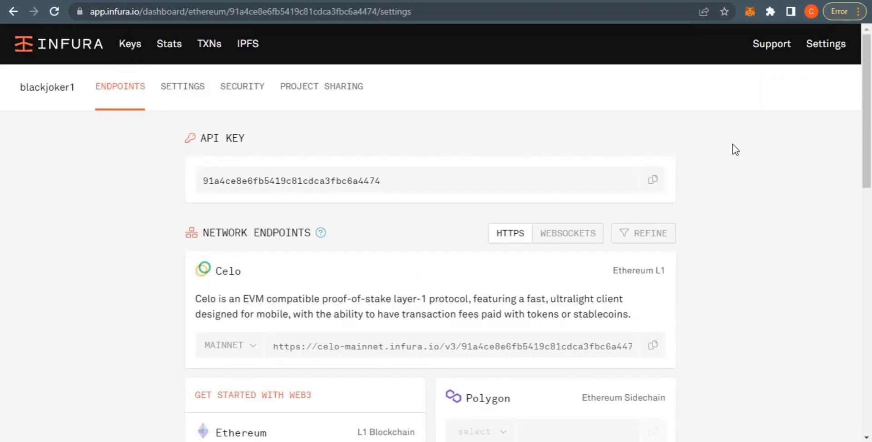
click(651, 183)
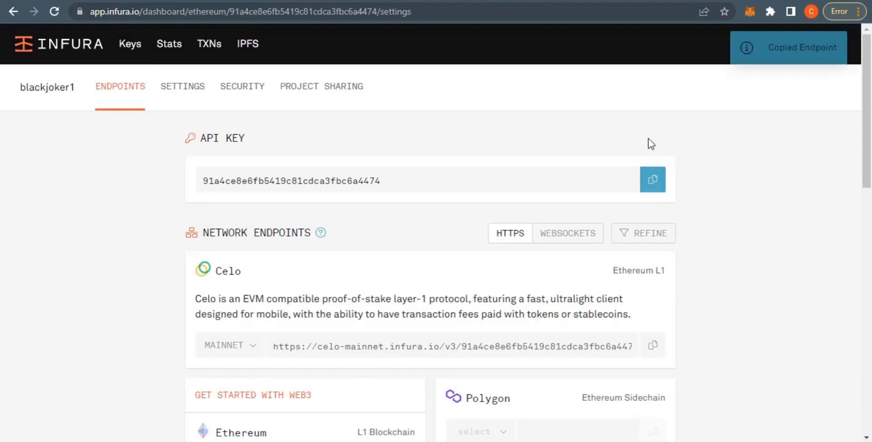
Step: Append the copied Infura API key to the end of the new RPC URL in MetaMask's network form
click(667, 3)
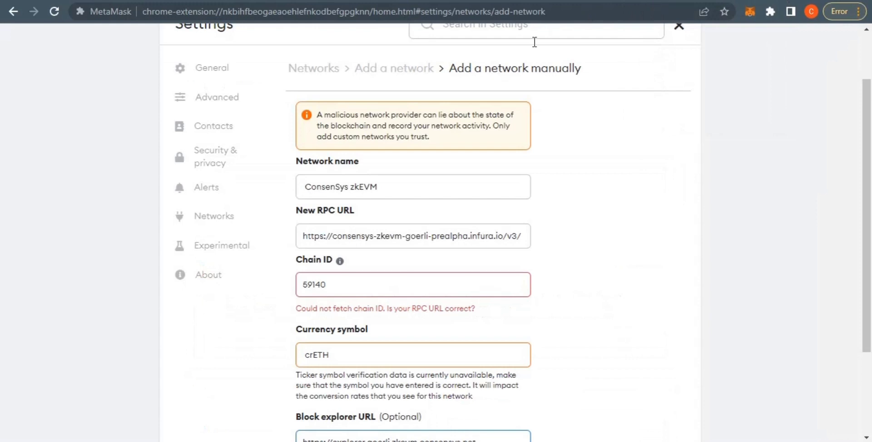
click(527, 235)
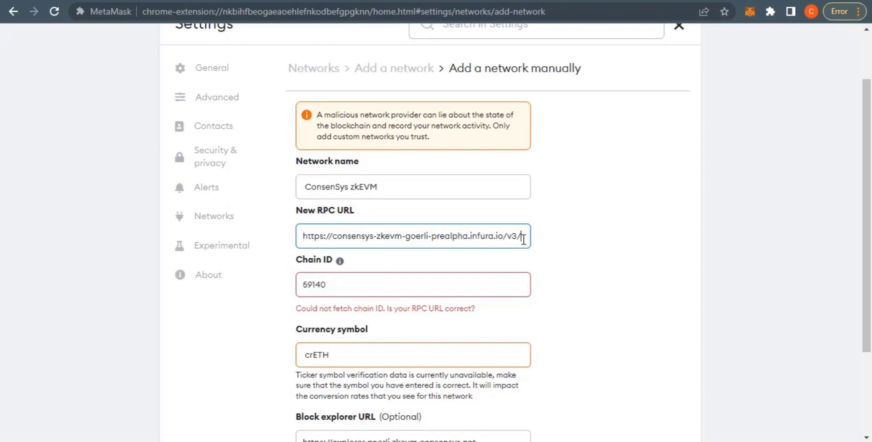
right_click(524, 239)
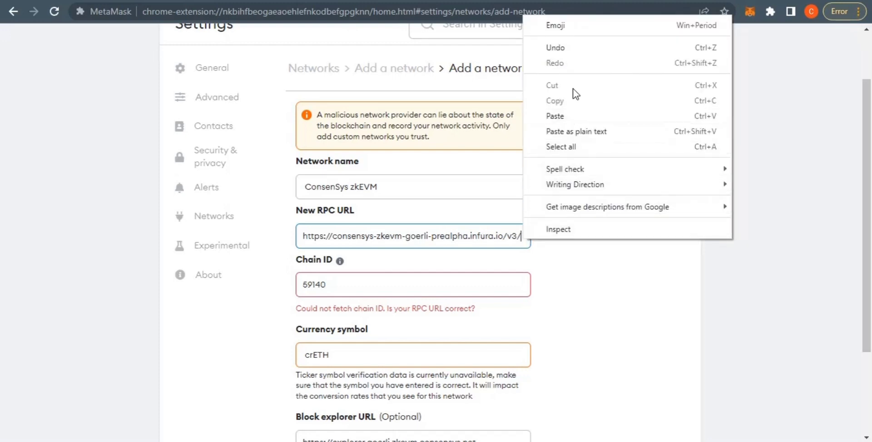
click(579, 115)
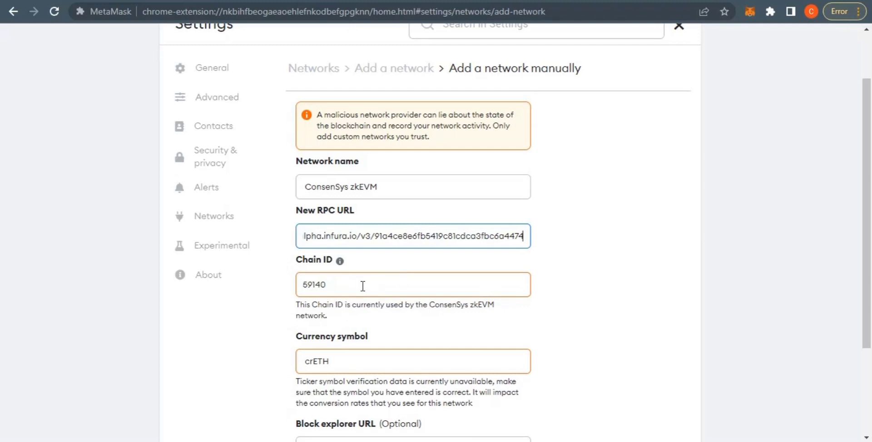
Step: Review the completed ConsenSys zkEVM network settings and save the network in MetaMask
scroll(362, 286, down, 2)
scroll(363, 287, up, 2)
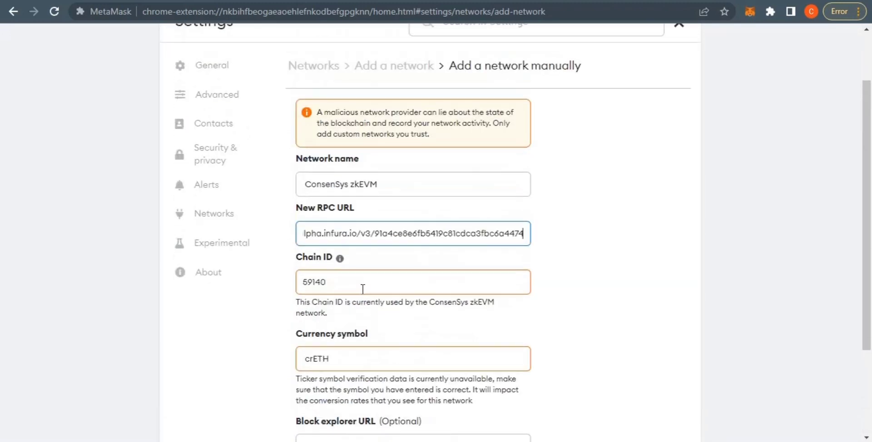
scroll(348, 289, down, 1)
scroll(348, 289, down, 3)
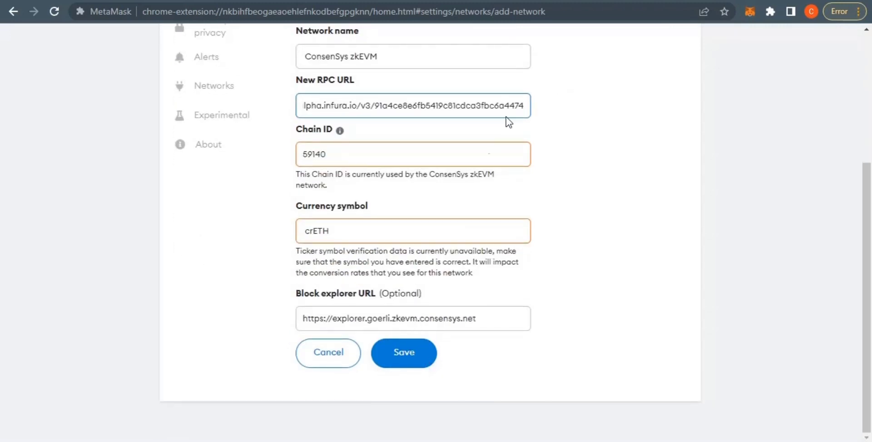
scroll(493, 148, up, 3)
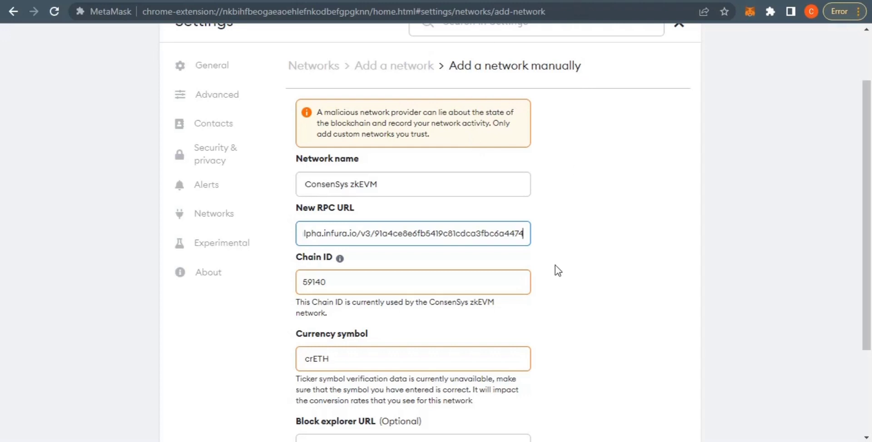
scroll(553, 270, down, 3)
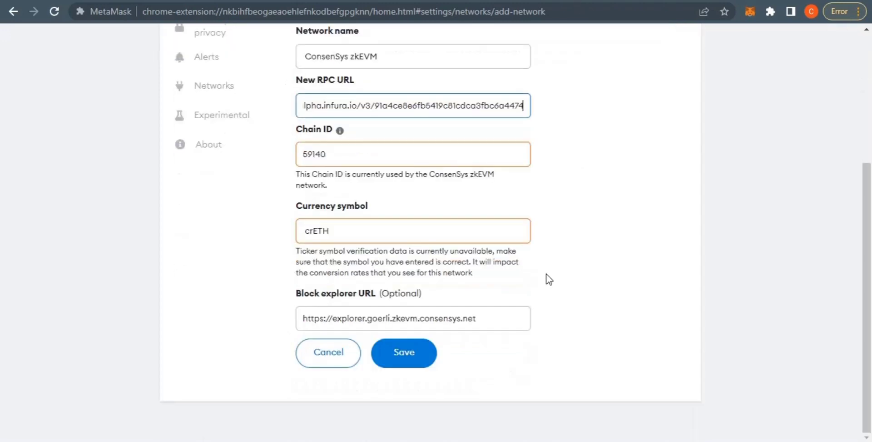
click(430, 356)
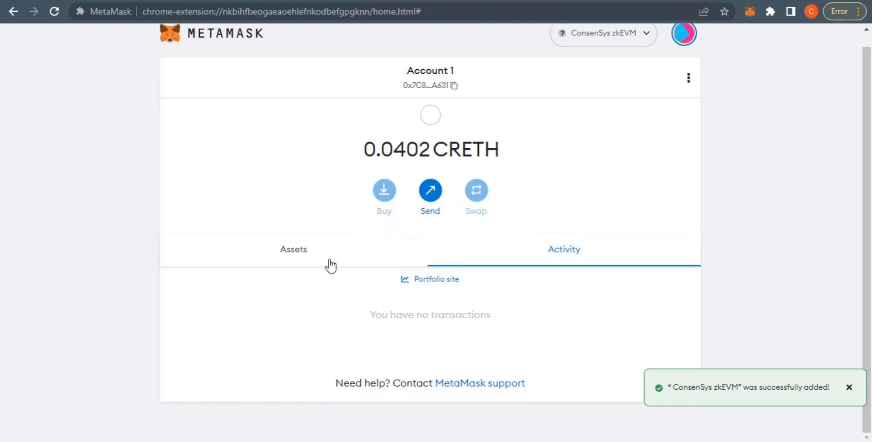
Step: Inspect the account's assets and activity on the ConsenSys zkEVM network
click(313, 258)
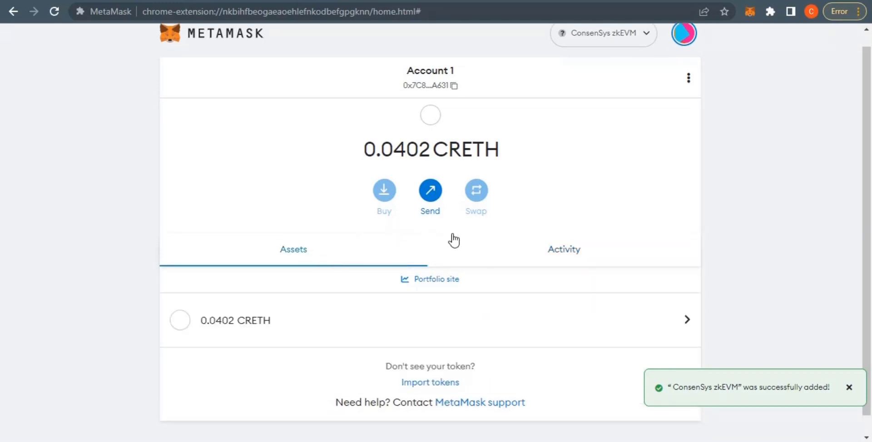
click(536, 266)
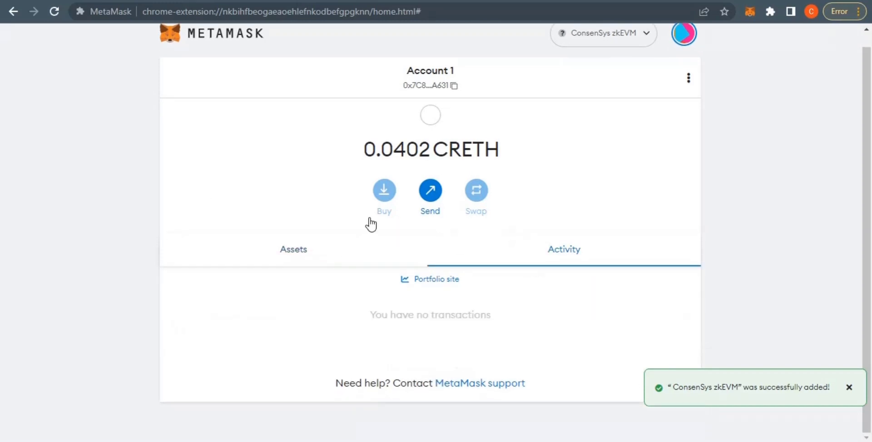
click(284, 250)
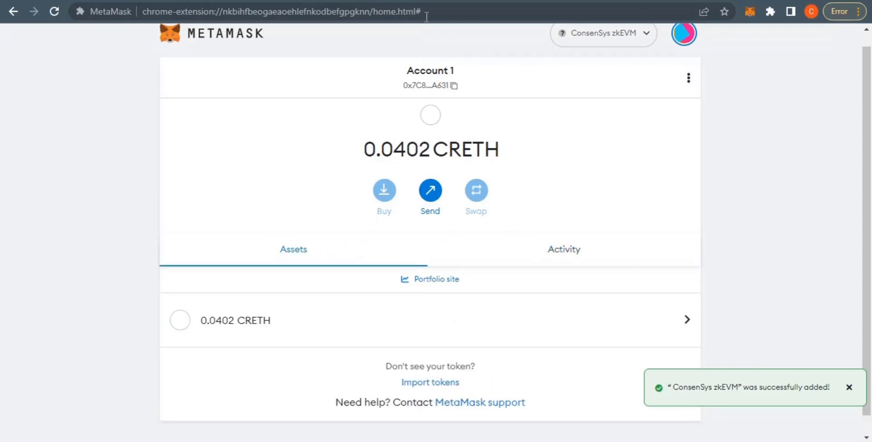
Step: Switch to the goerli.zkevm.consensys.net portal and review its testing environment setup checklist
click(282, 3)
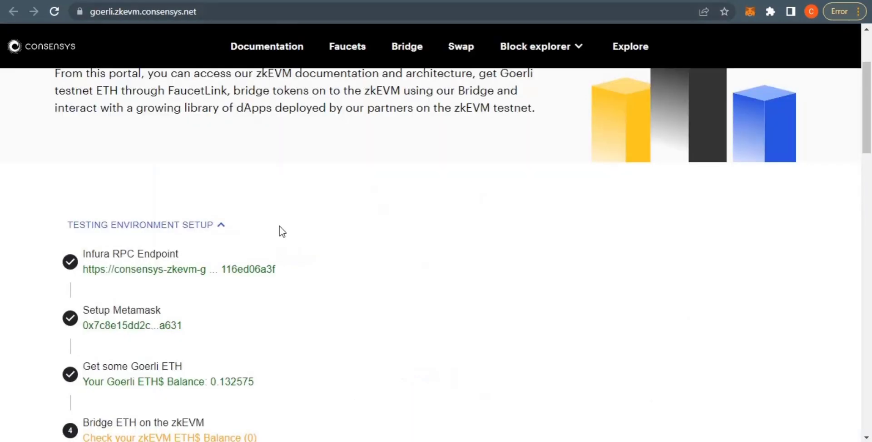
scroll(278, 227, down, 3)
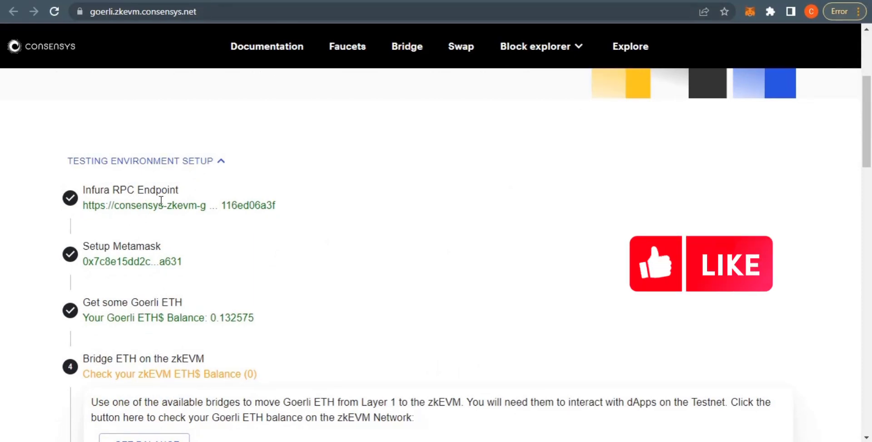
scroll(217, 203, down, 5)
scroll(217, 203, up, 8)
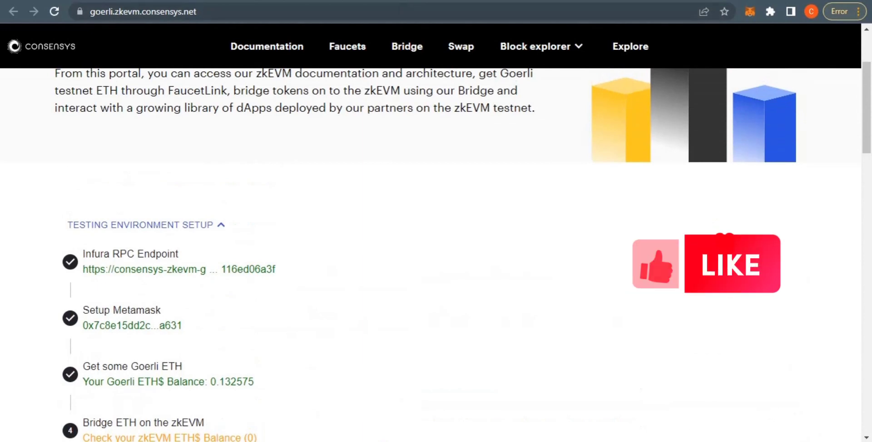
right_click(324, 2)
click(348, 66)
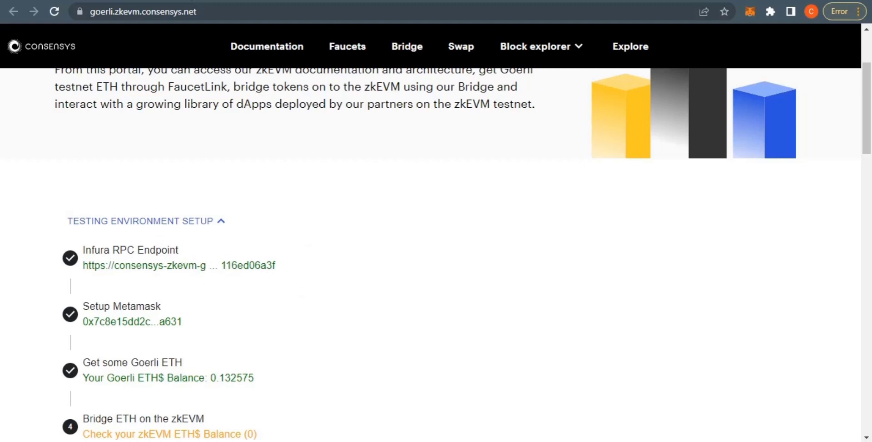
click(172, 1)
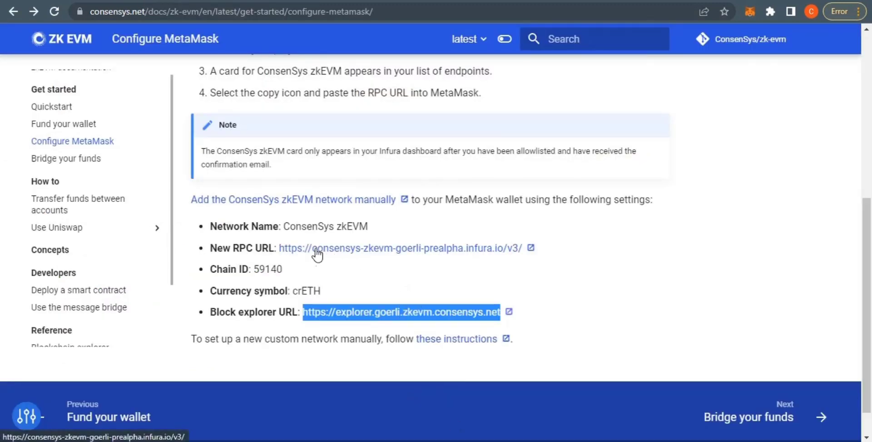
click(623, 276)
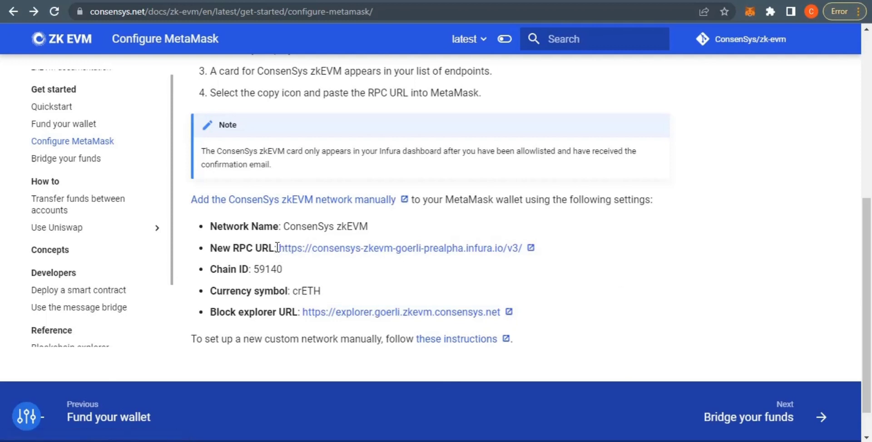
drag(276, 248, 522, 248)
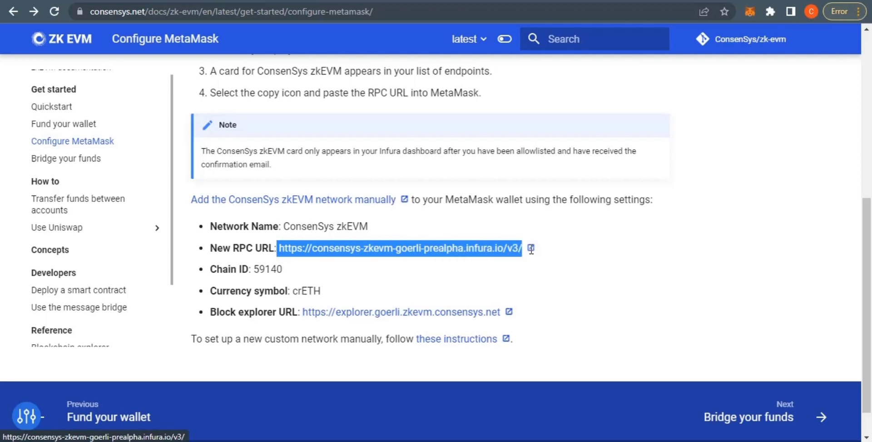
right_click(481, 254)
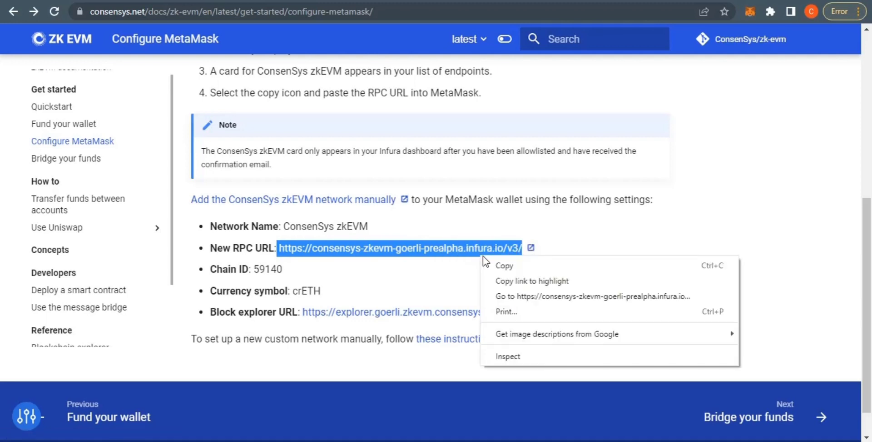
click(485, 264)
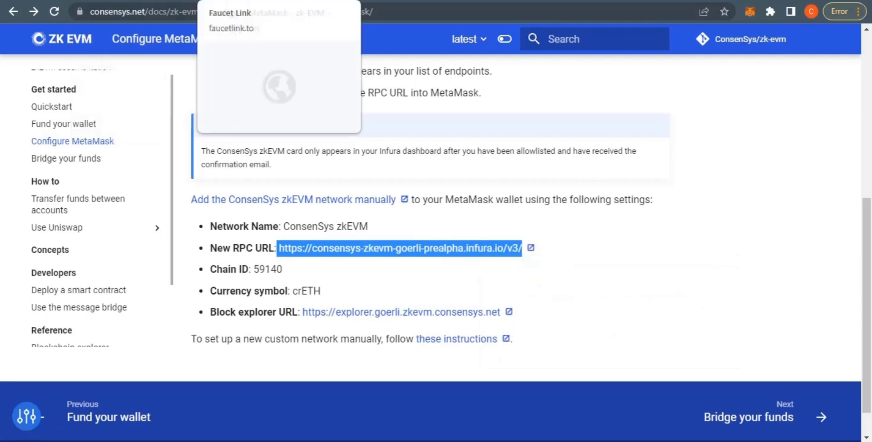
Step: Copy the API key from the Infura dashboard and return to the goerli.zkevm.consensys.net portal by way of the documentation
click(318, 1)
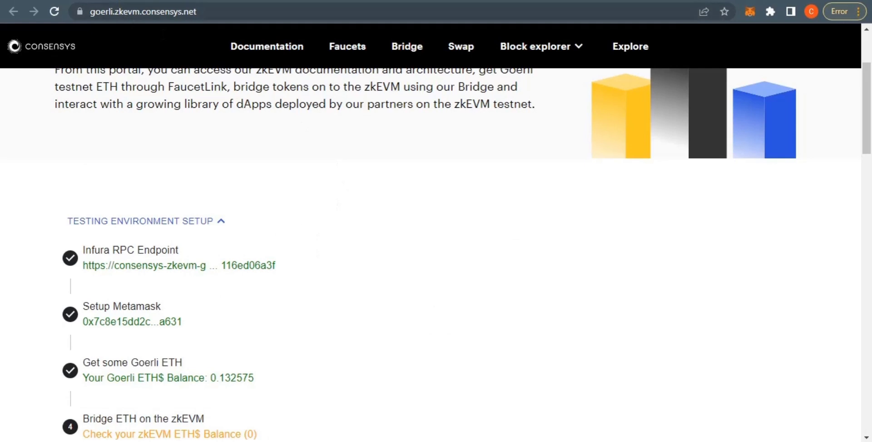
click(152, 1)
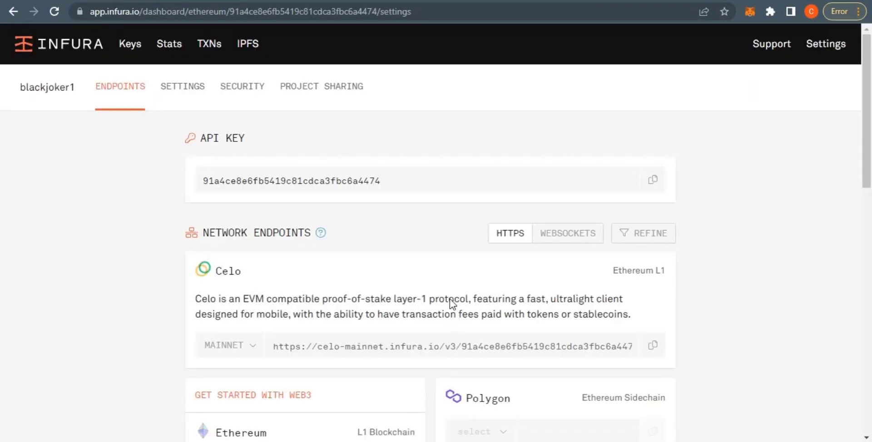
click(655, 177)
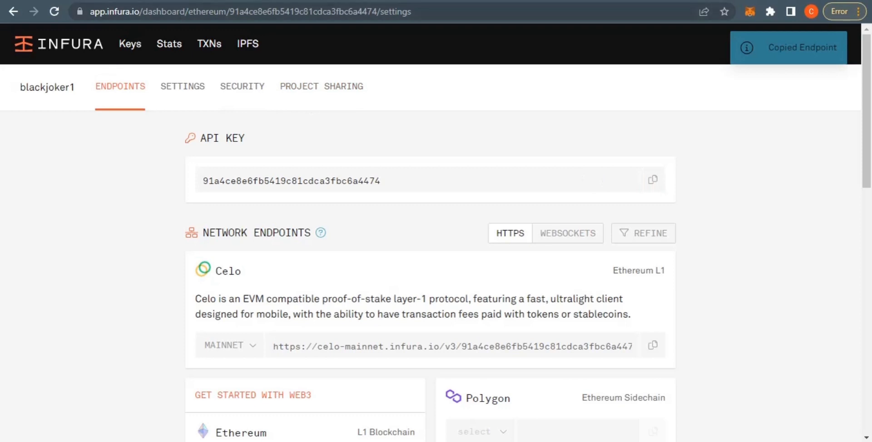
key(ctrl+shift+Tab)
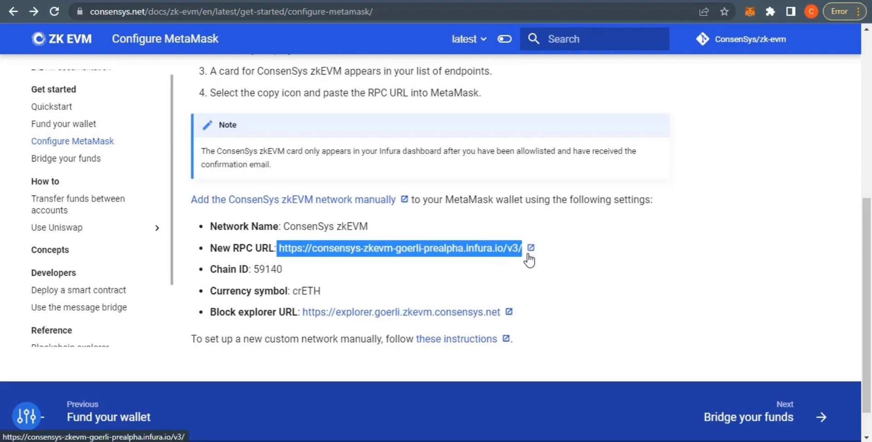
click(319, 1)
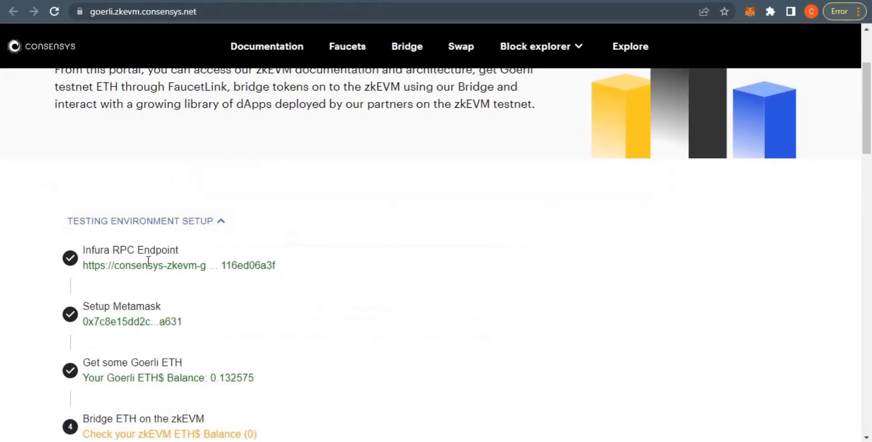
Step: Check in MetaMask which account is connected to goerli.zkevm.consensys.net for the Setup Metamask stage
scroll(149, 261, down, 1)
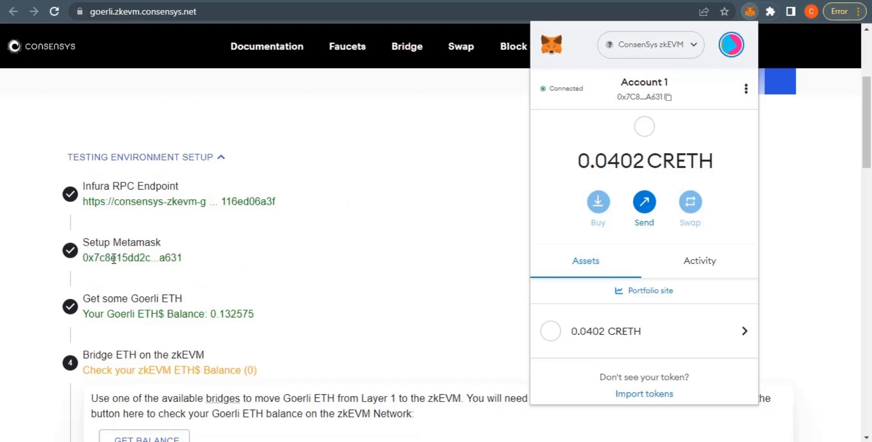
scroll(132, 259, down, 1)
scroll(135, 259, up, 1)
click(551, 93)
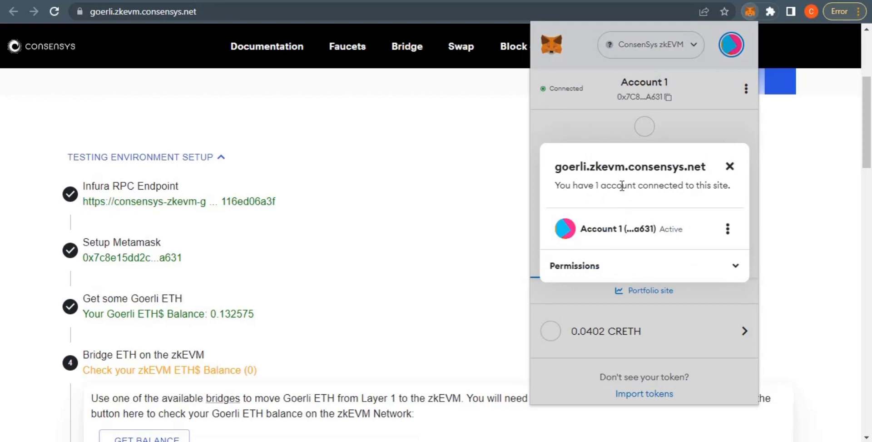
click(731, 168)
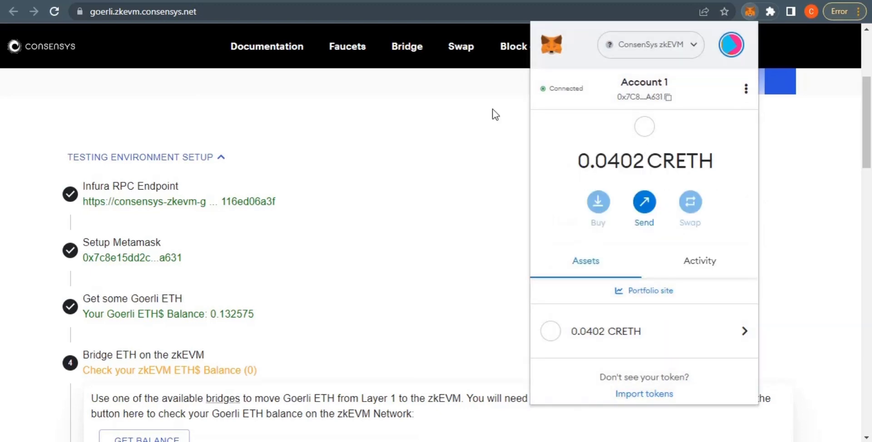
Step: Disconnect Account 1 from goerli.zkevm.consensys.net in MetaMask and recheck the site's connection status
click(578, 91)
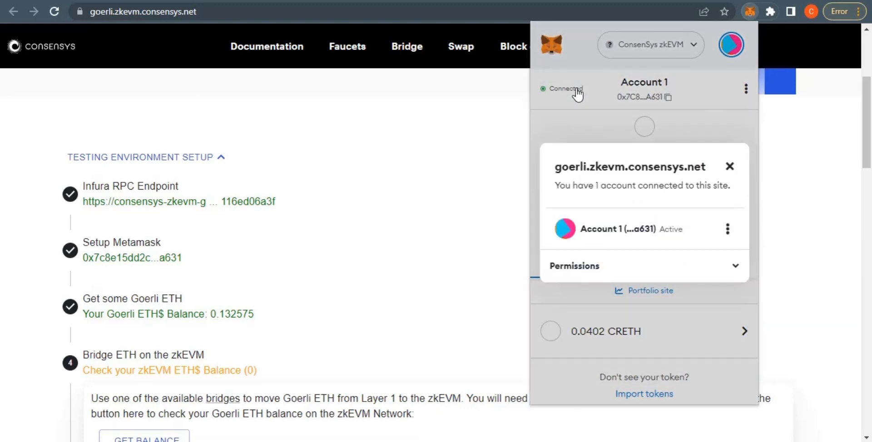
click(633, 268)
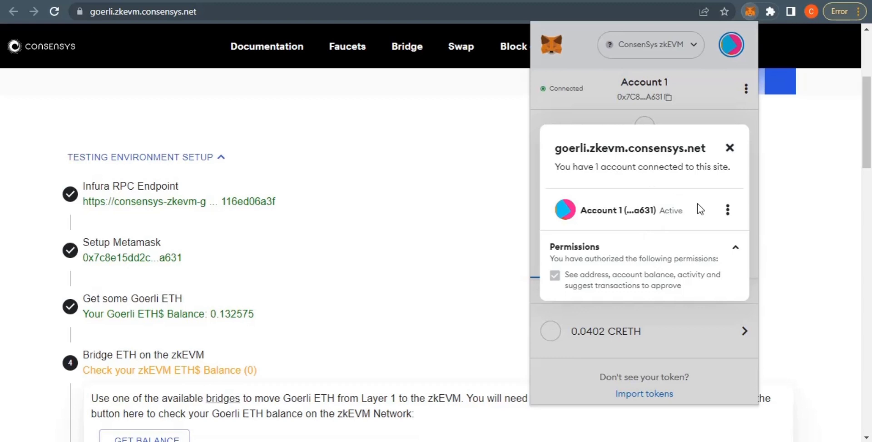
click(729, 213)
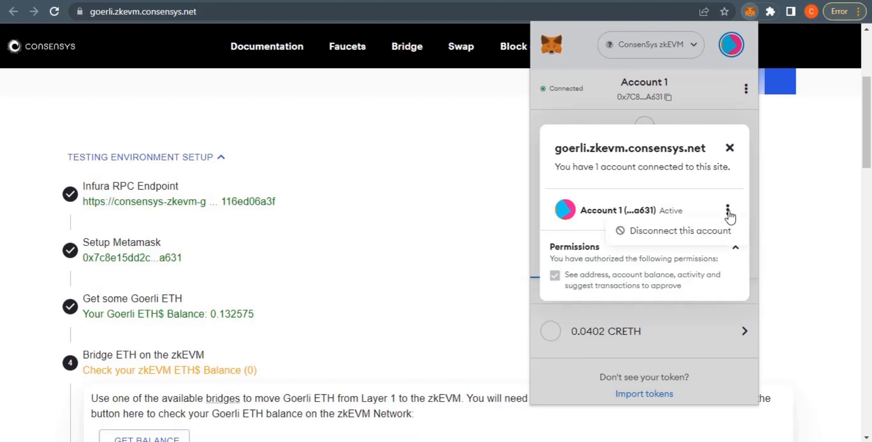
click(703, 230)
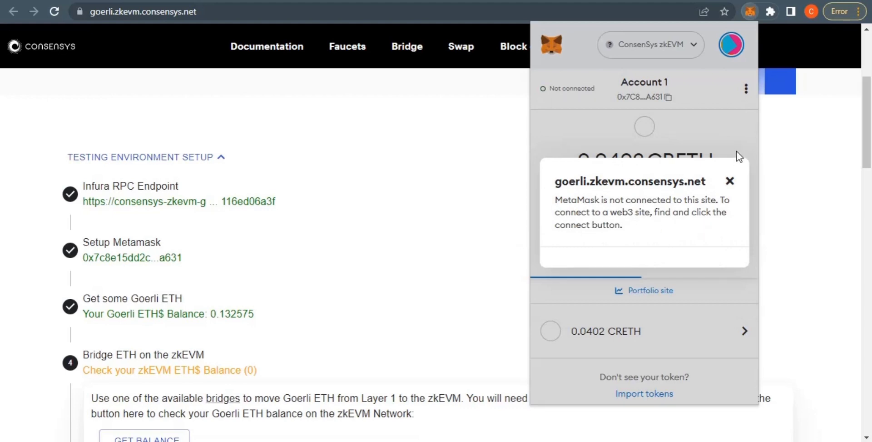
click(729, 182)
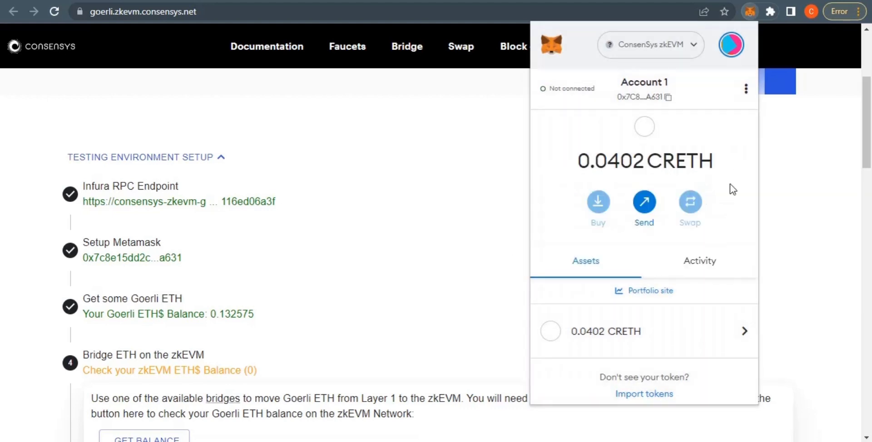
click(561, 93)
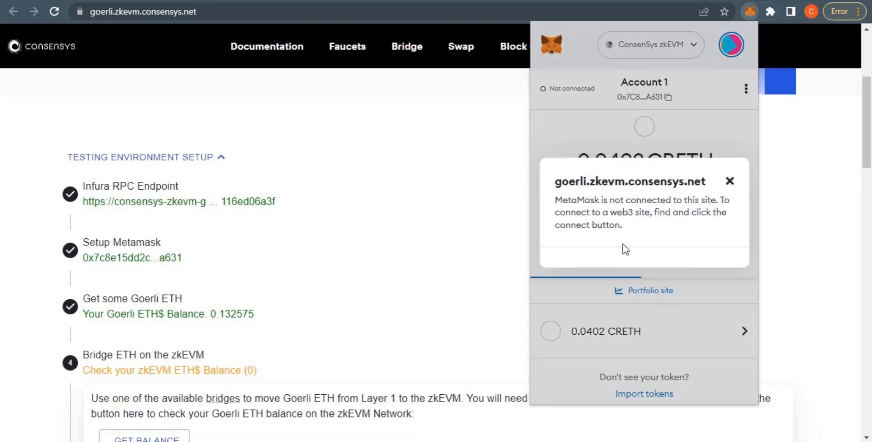
Step: Manually reconnect Account 1 to goerli.zkevm.consensys.net from MetaMask's connected sites list
click(740, 61)
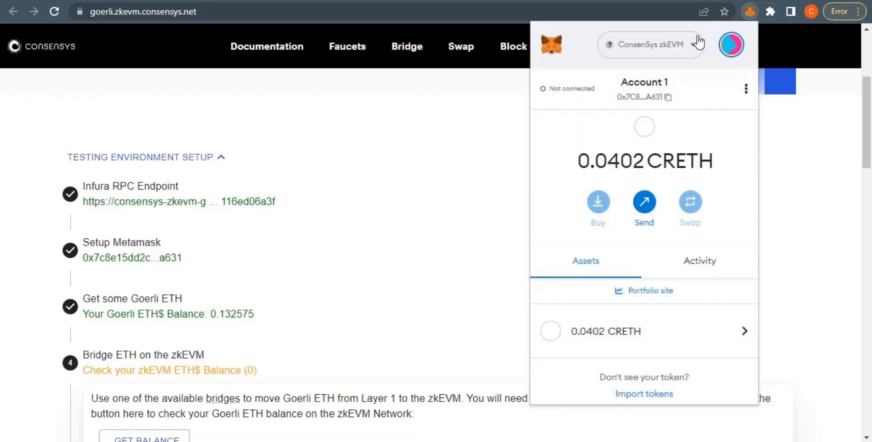
click(743, 99)
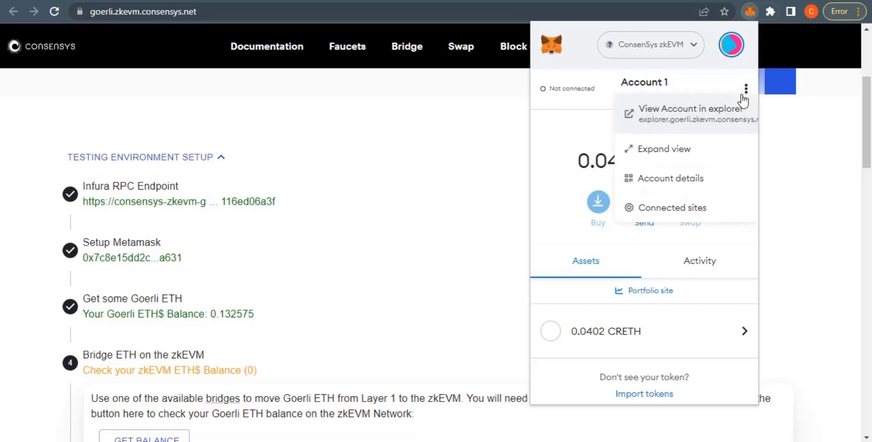
click(699, 213)
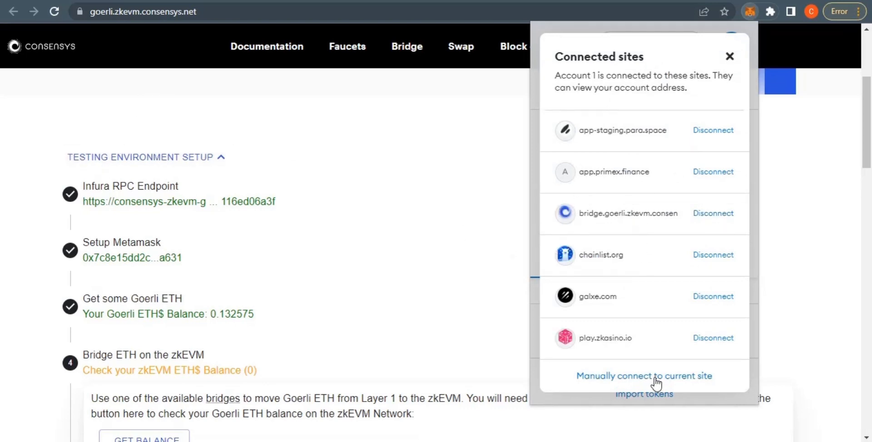
click(611, 377)
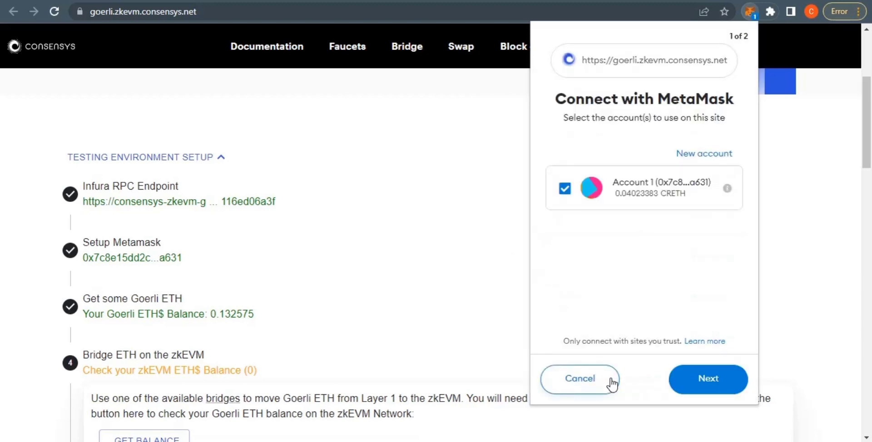
click(720, 387)
click(721, 386)
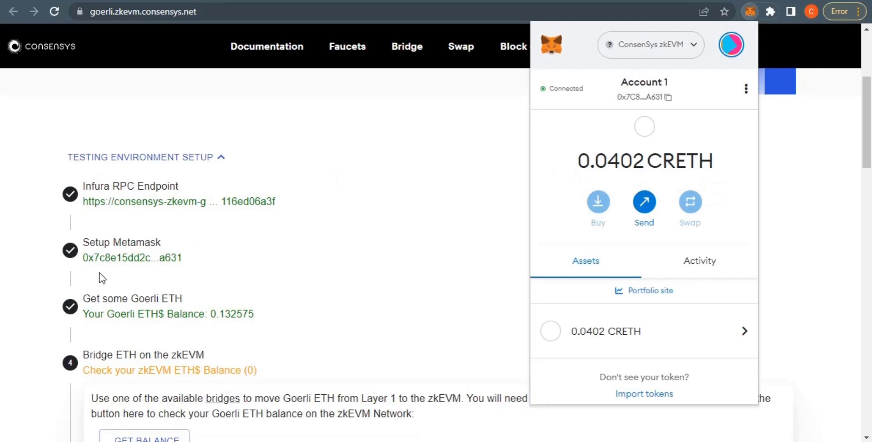
Step: Switch to the ConsenSys zkEVM Bridge, disconnect its current wallet and reconnect it with MetaMask
scroll(129, 262, down, 2)
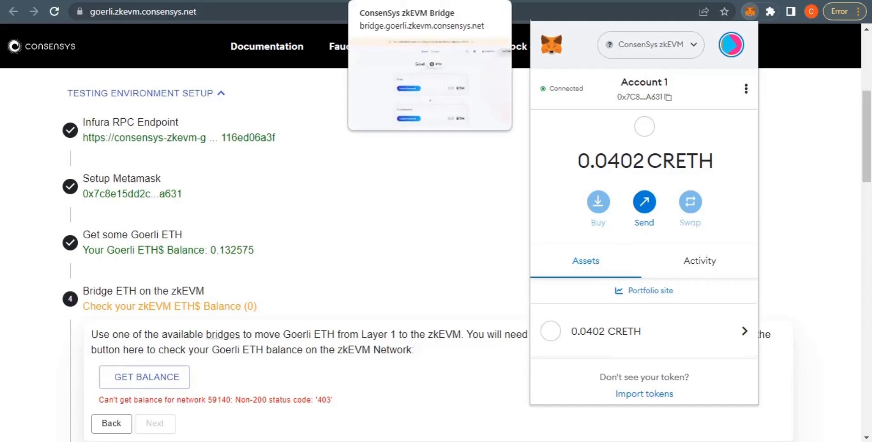
click(370, 1)
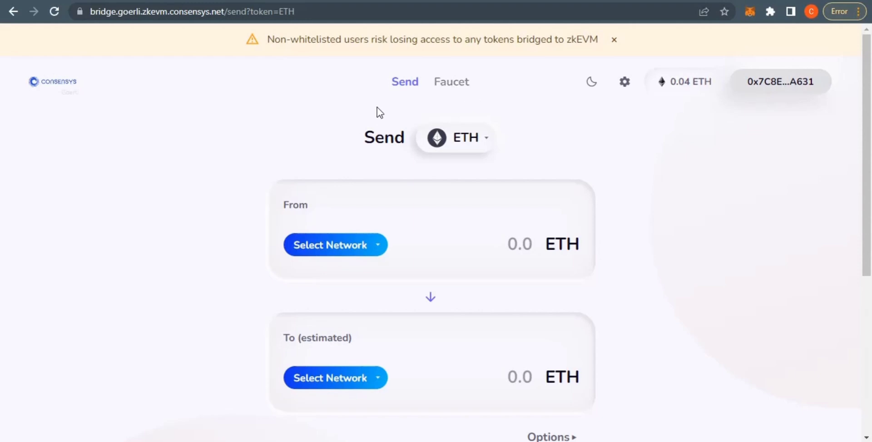
scroll(428, 114, down, 2)
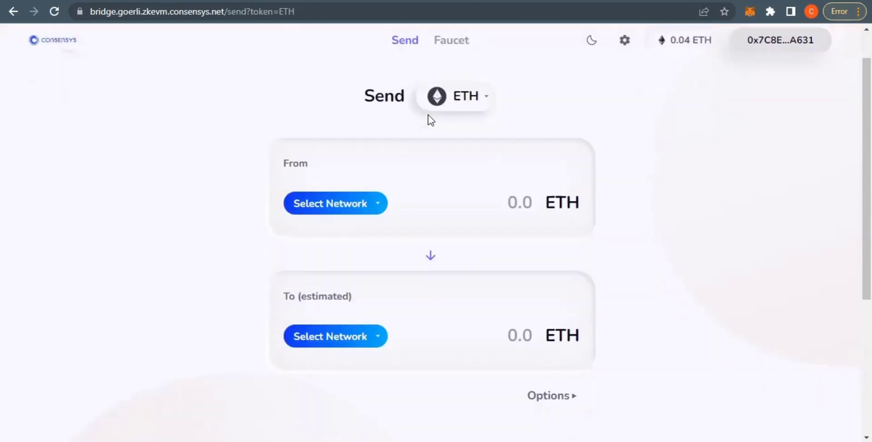
scroll(291, 48, up, 2)
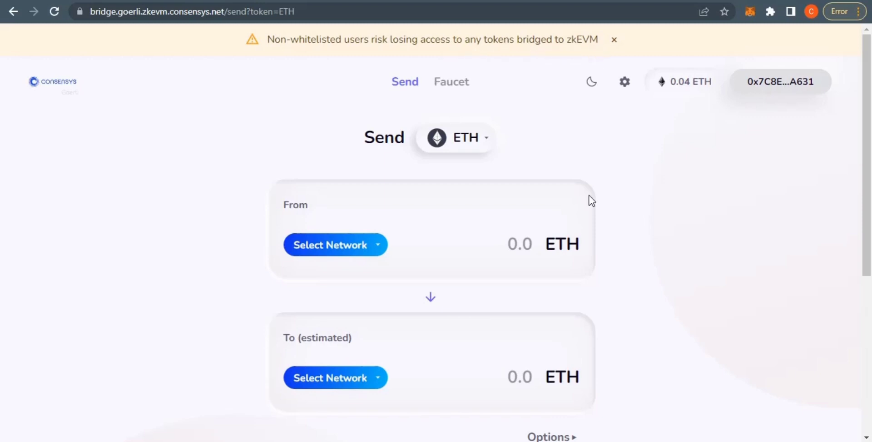
click(767, 88)
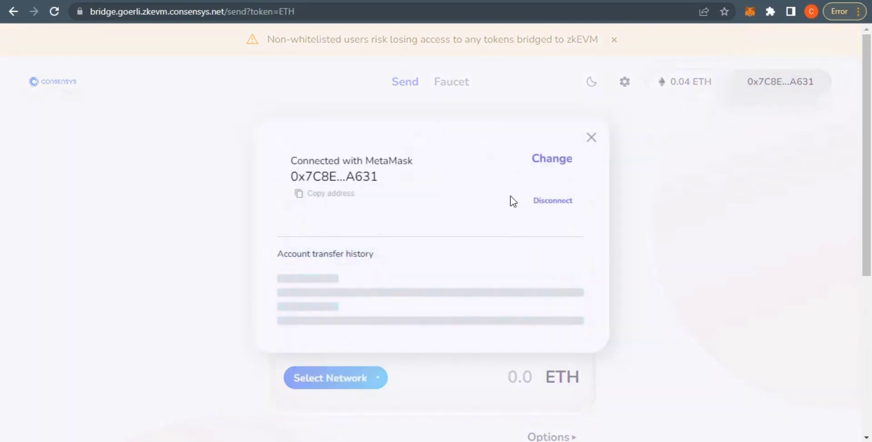
click(554, 250)
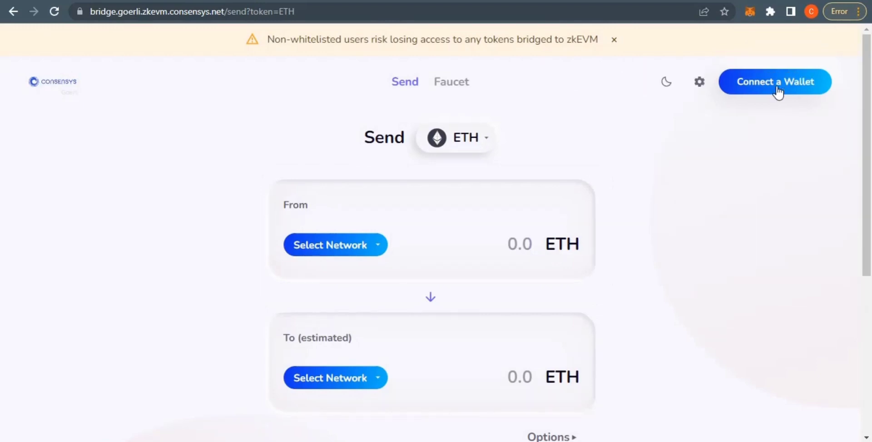
click(778, 90)
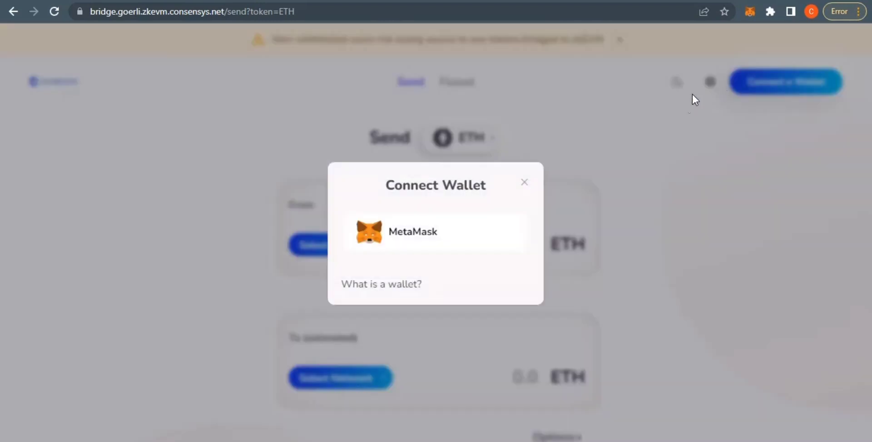
click(472, 234)
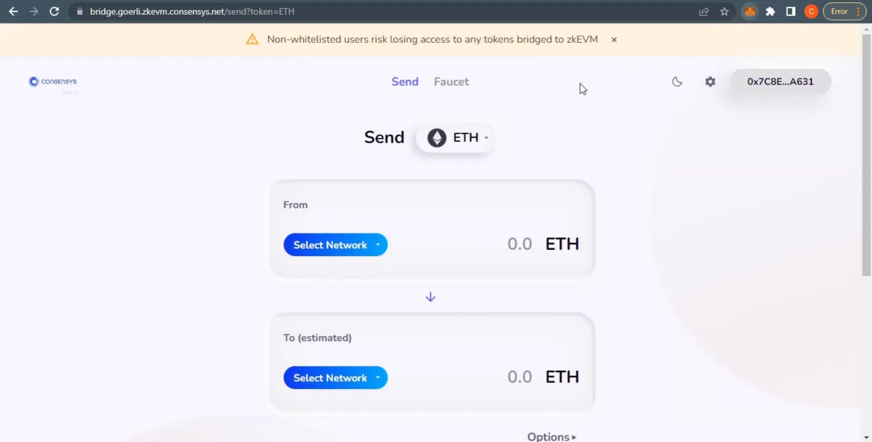
Step: Set the bridge transfer to go from the Goerli network to the zkEVM network
click(315, 2)
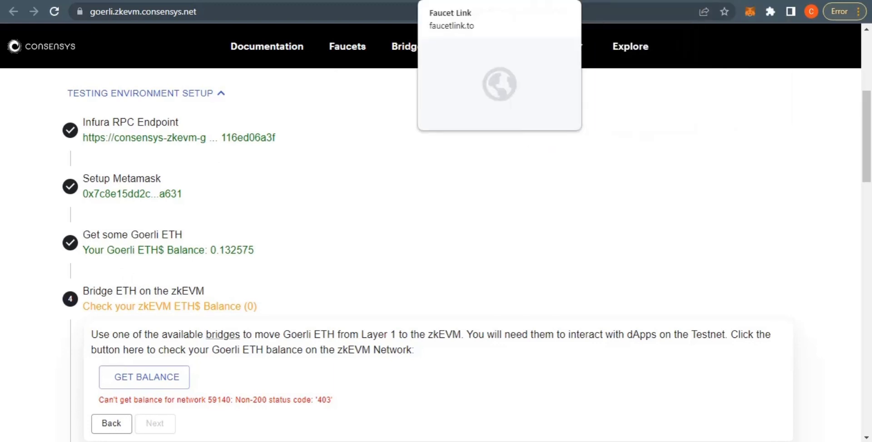
click(382, 1)
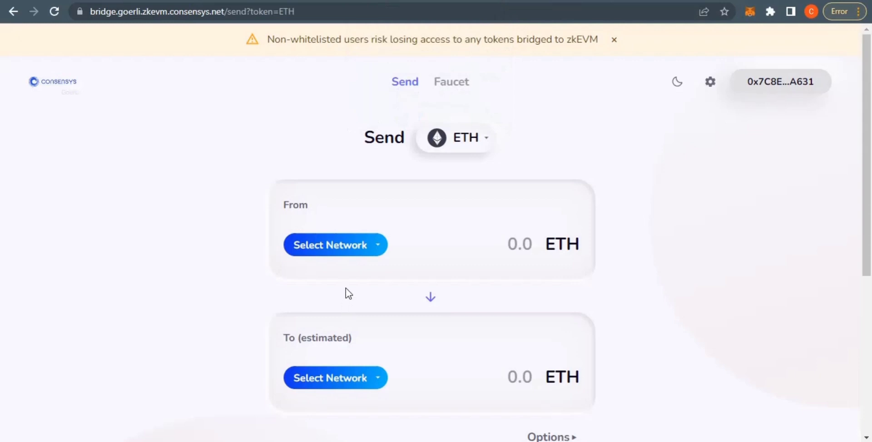
click(357, 245)
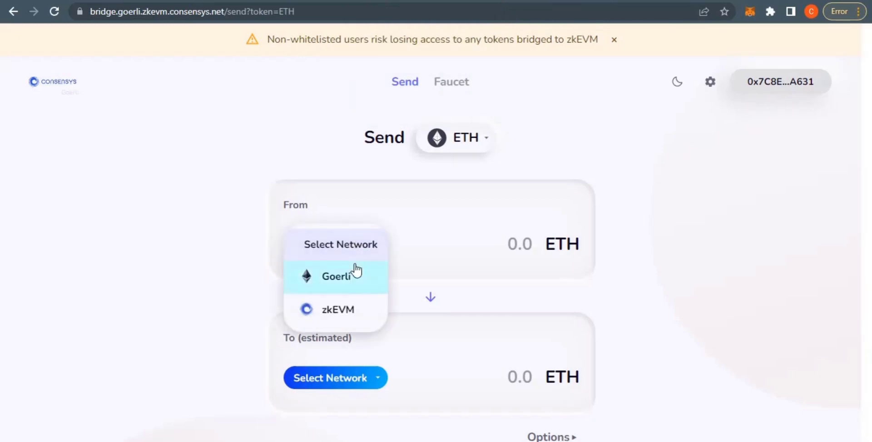
click(356, 272)
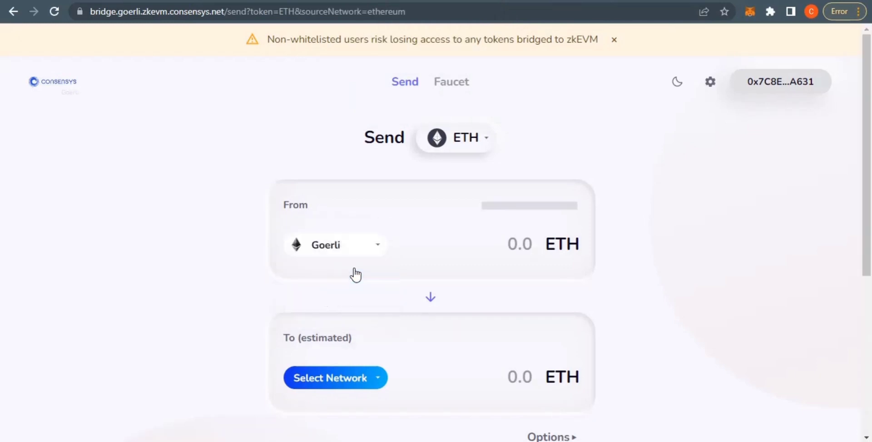
scroll(356, 275, down, 3)
click(356, 262)
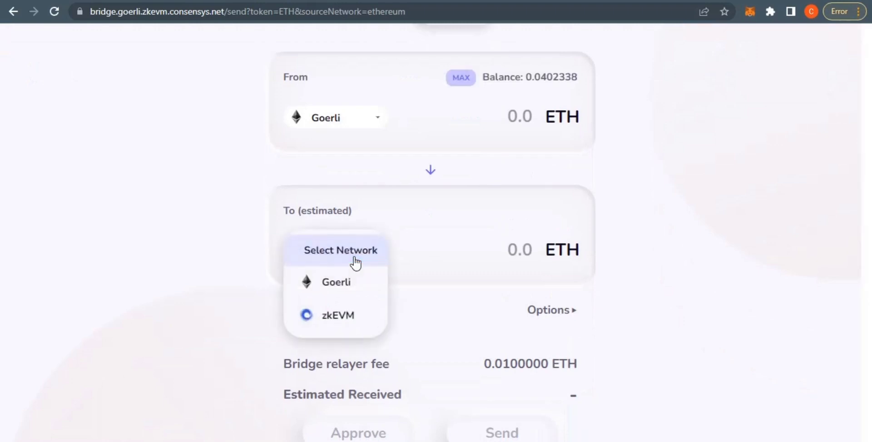
click(353, 315)
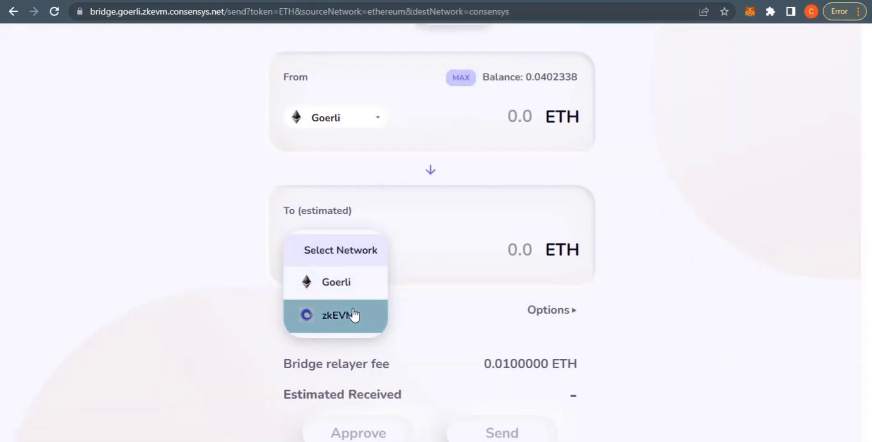
Step: Enter 0.01 ETH as the Goerli amount and check the bridge relayer fee and estimated received amount
scroll(384, 270, up, 3)
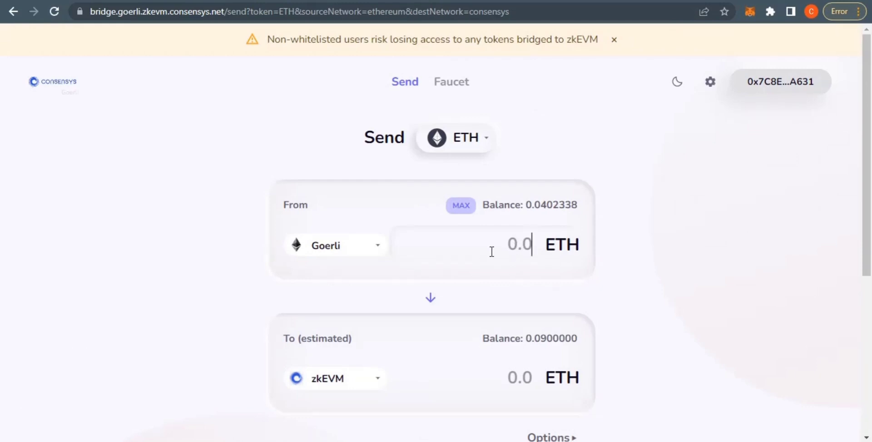
text(0.01)
scroll(492, 251, down, 3)
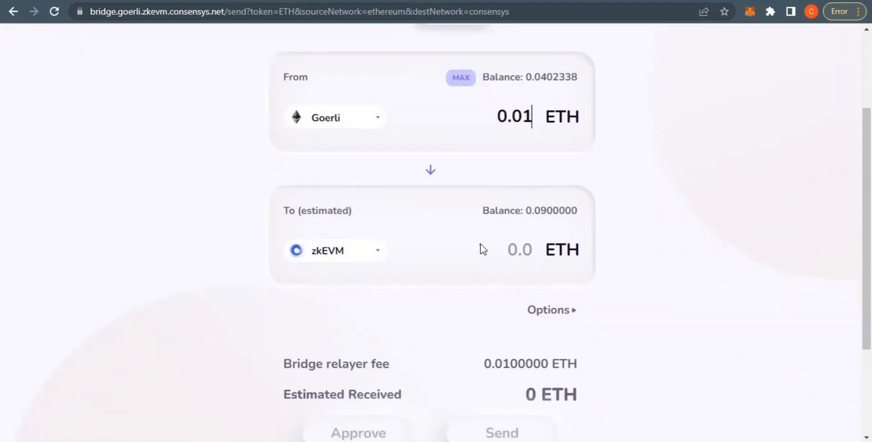
scroll(481, 244, down, 3)
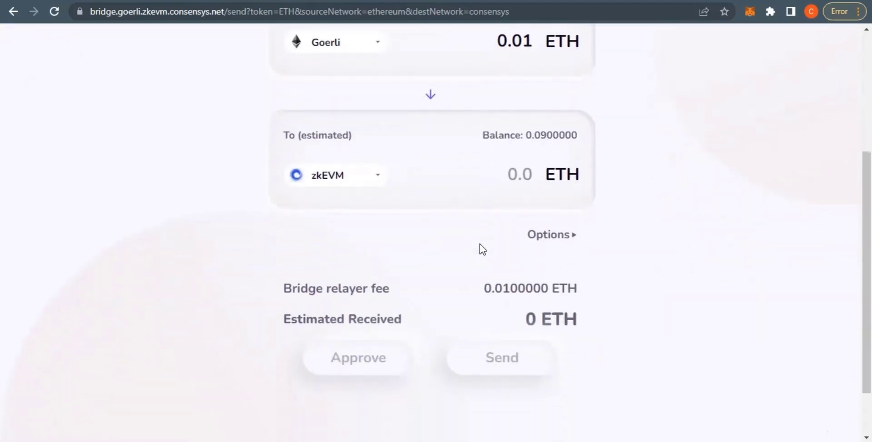
scroll(480, 244, down, 1)
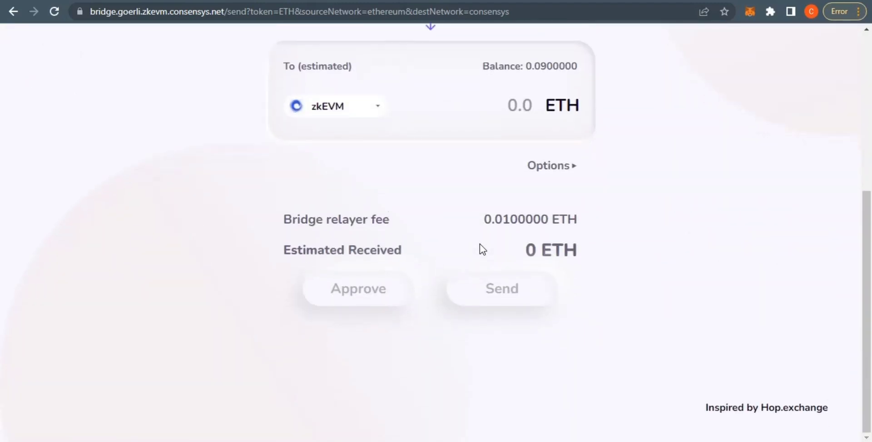
Step: Set the Goerli amount to 0.02 ETH and keep ETH as the token to send
scroll(480, 243, up, 3)
scroll(480, 243, up, 2)
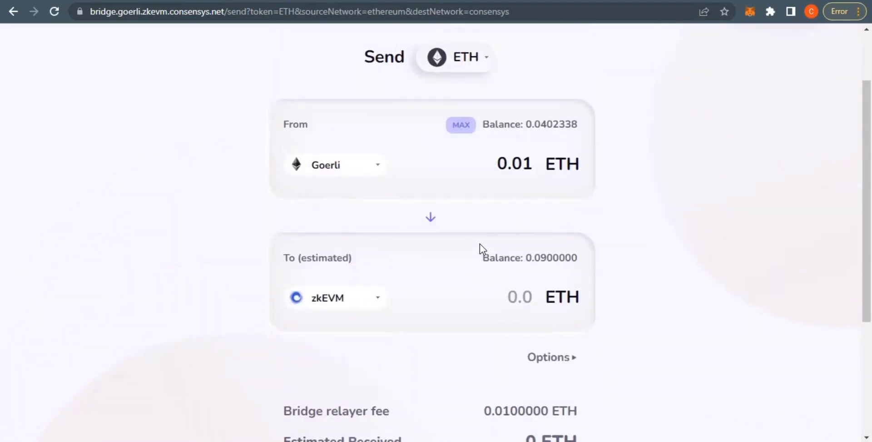
scroll(480, 243, up, 2)
key(BackSpace)
text(2)
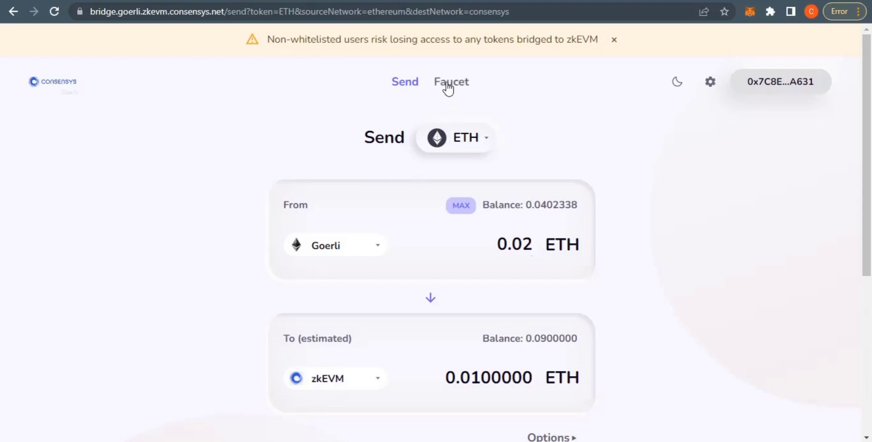
click(456, 147)
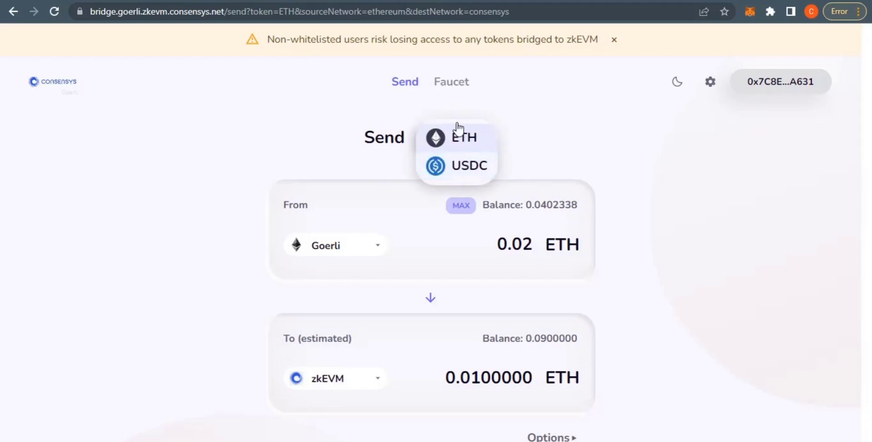
click(458, 146)
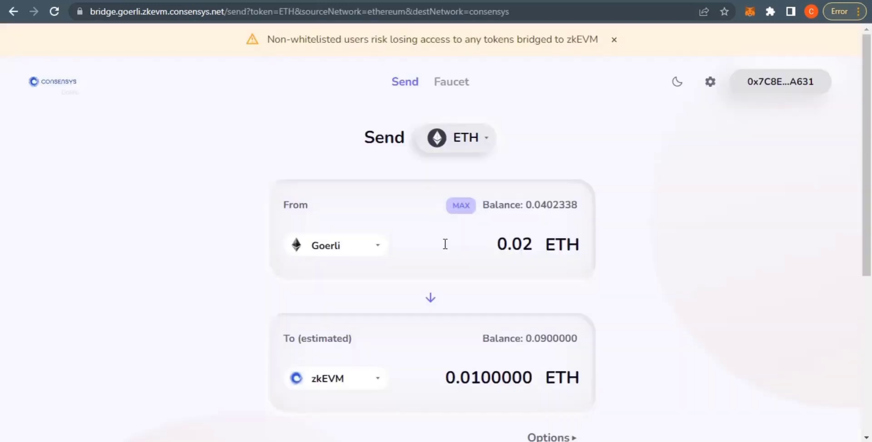
Step: Send the 0.02 ETH from Goerli to zkEVM, approving the transaction in MetaMask, and return to the goerli.zkevm.consensys.net portal
scroll(446, 245, down, 5)
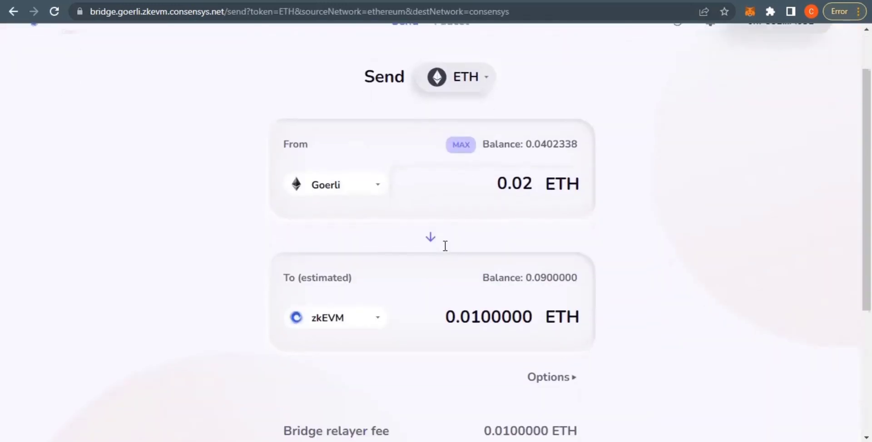
scroll(445, 245, down, 2)
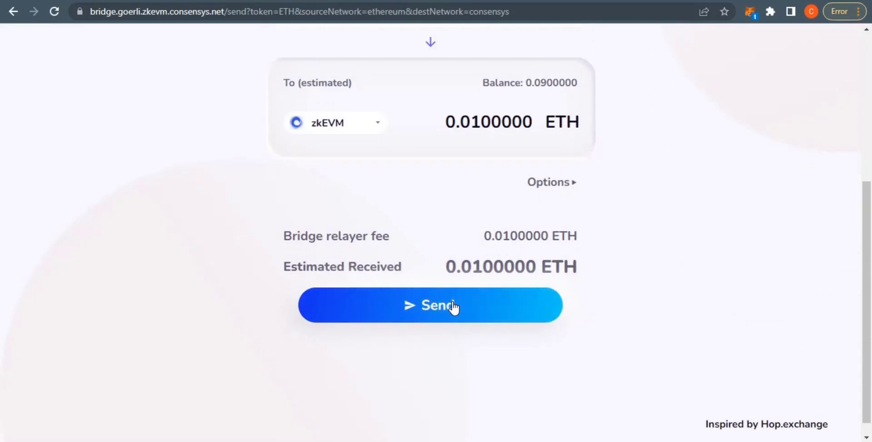
click(452, 306)
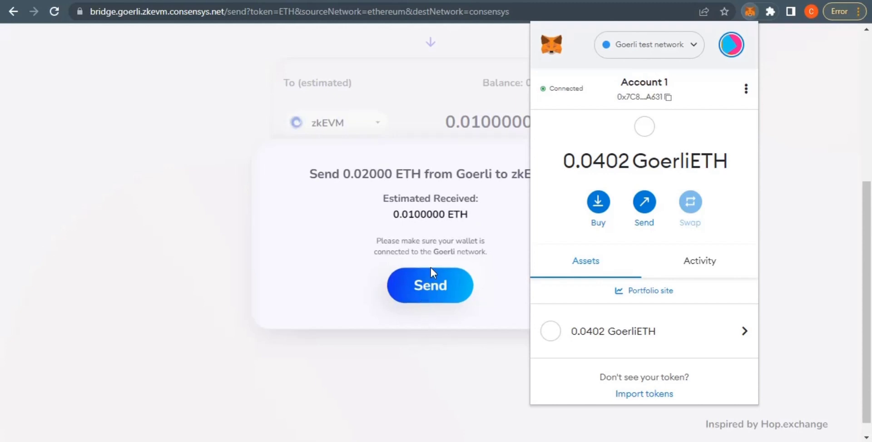
click(438, 282)
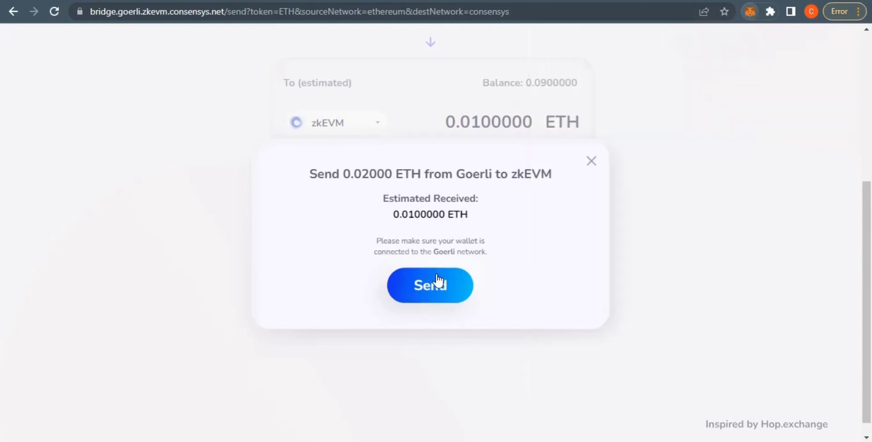
click(439, 283)
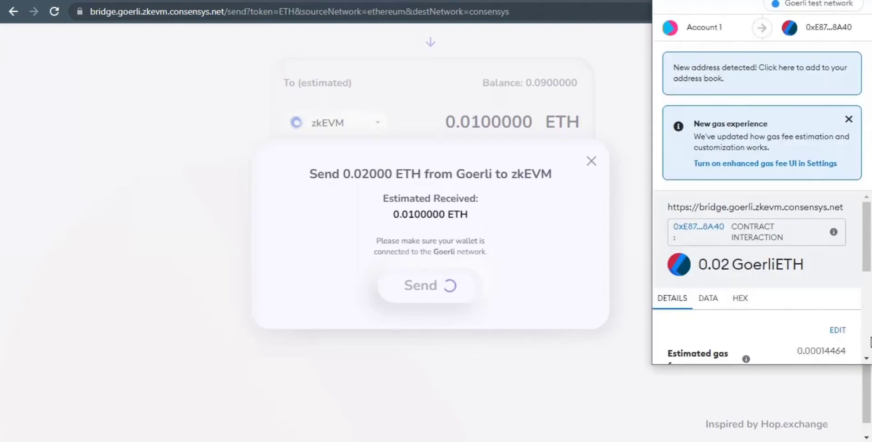
scroll(867, 352, down, 5)
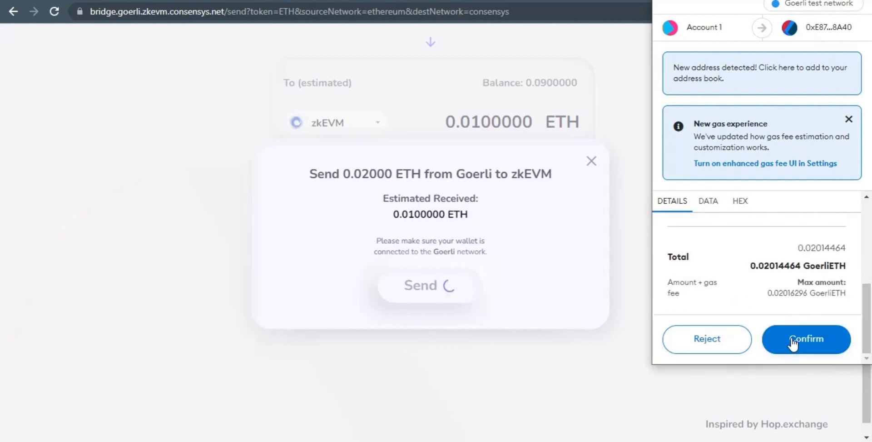
click(793, 344)
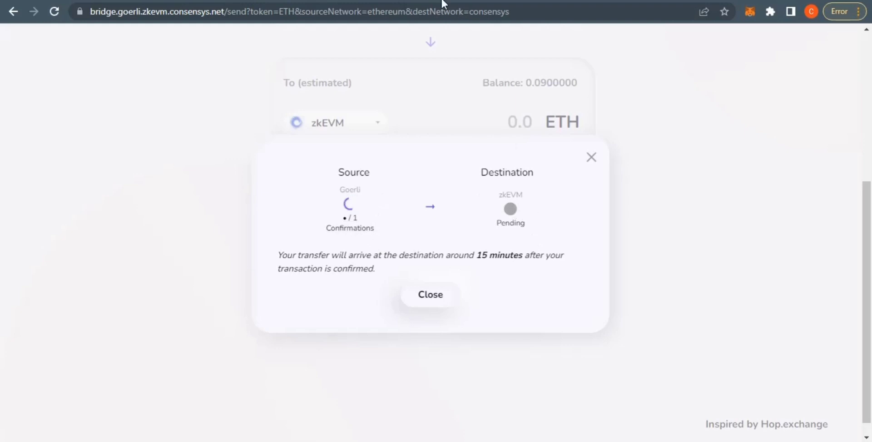
click(318, 1)
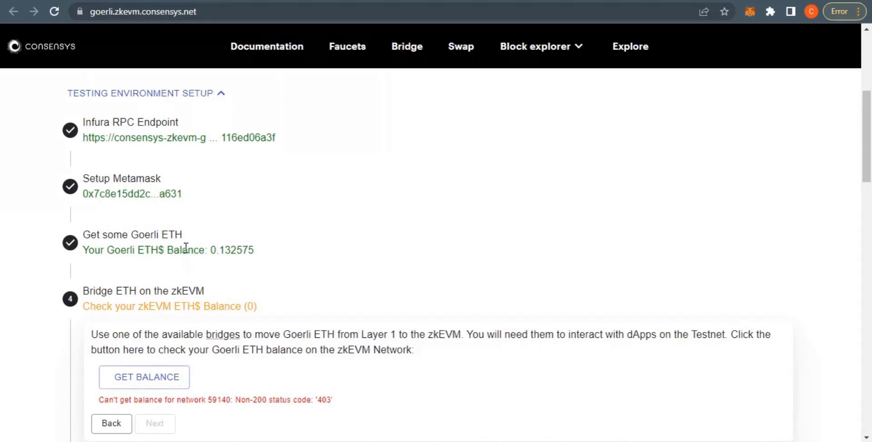
Step: Switch to the bridge page, check the Goerli to zkEVM transfer status and dismiss it
scroll(376, 89, down, 2)
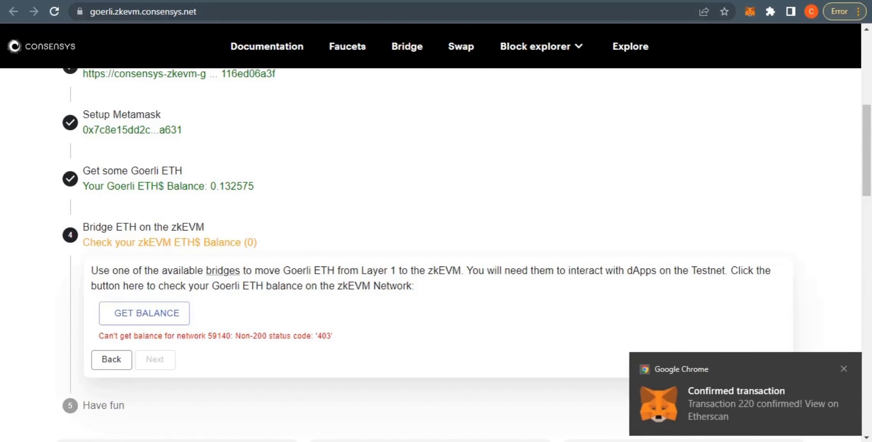
key(ctrl+Tab)
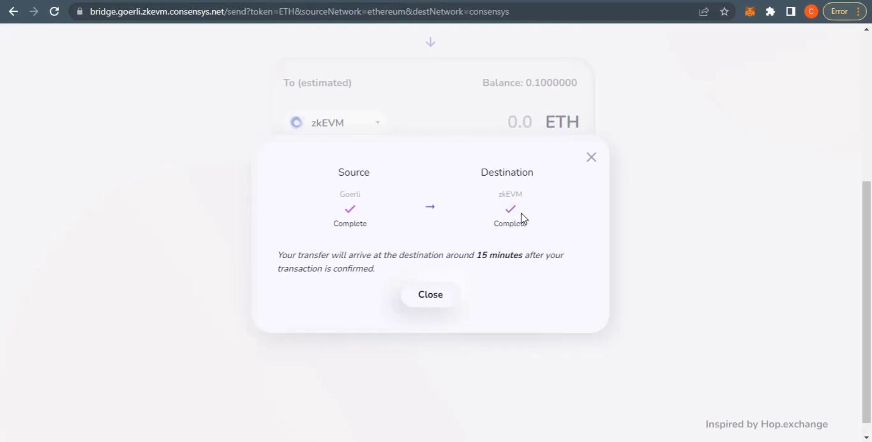
click(442, 302)
Step: Try to send 0.09 ETH over the bridge from the zkEVM network to Goerli
scroll(561, 216, up, 5)
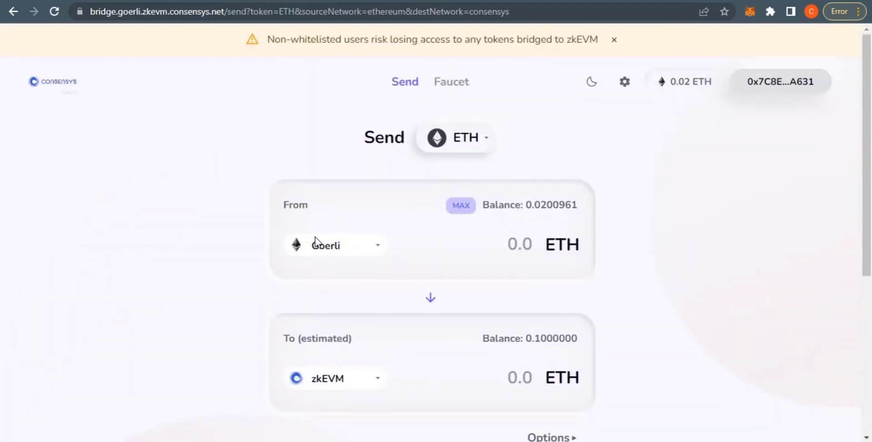
click(344, 256)
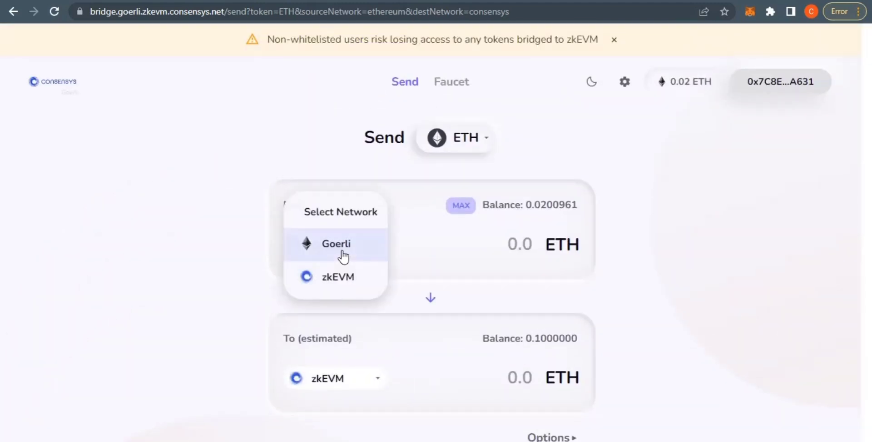
click(345, 275)
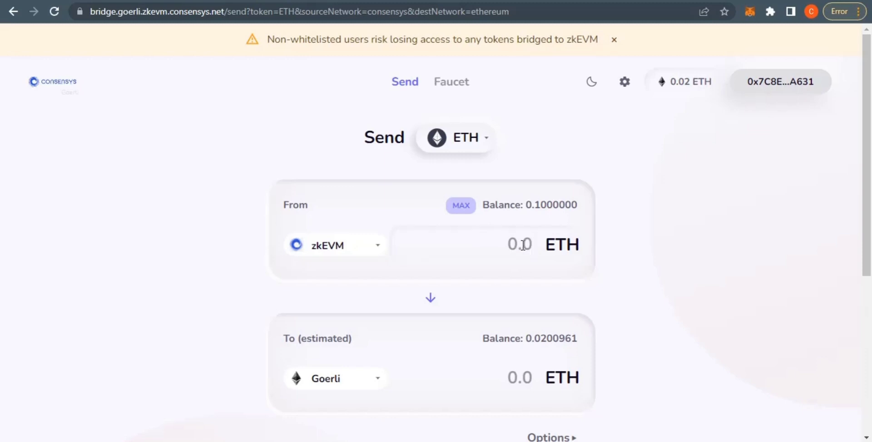
text(0.)
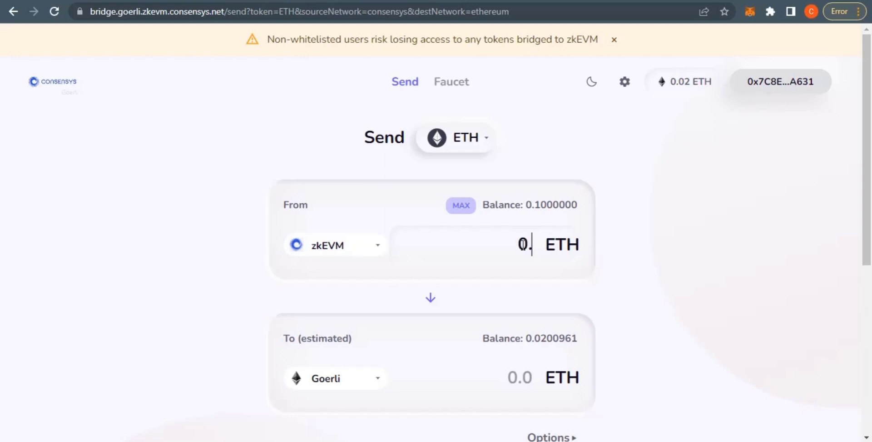
text(09)
scroll(523, 245, down, 4)
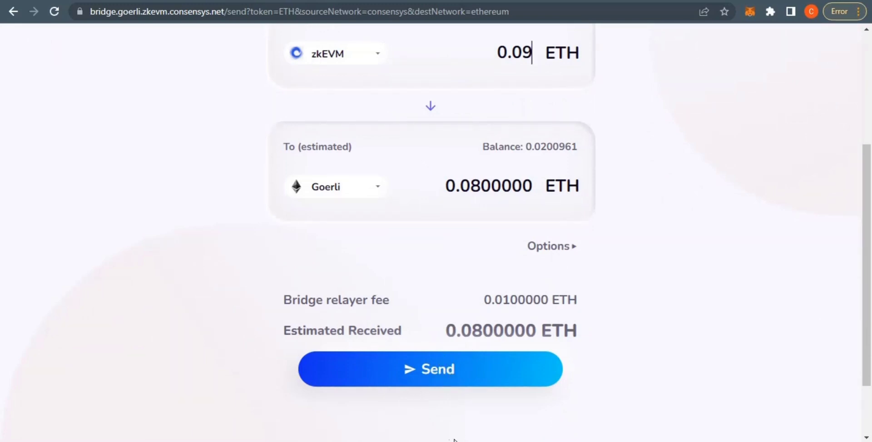
click(459, 376)
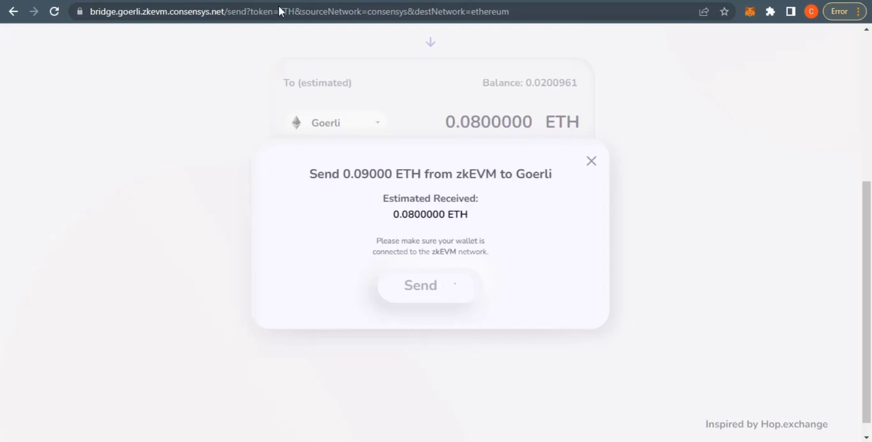
Step: Return to the goerli.zkevm.consensys.net portal and retry fetching the zkEVM ETH balance in the bridging section
click(326, 1)
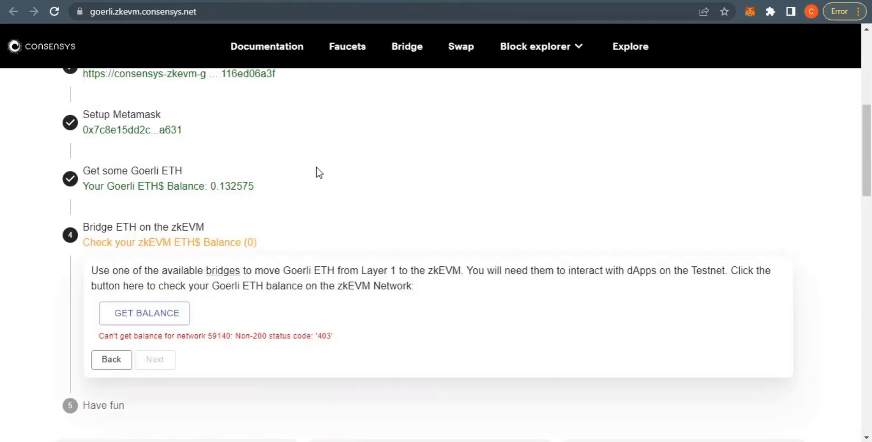
scroll(297, 236, down, 2)
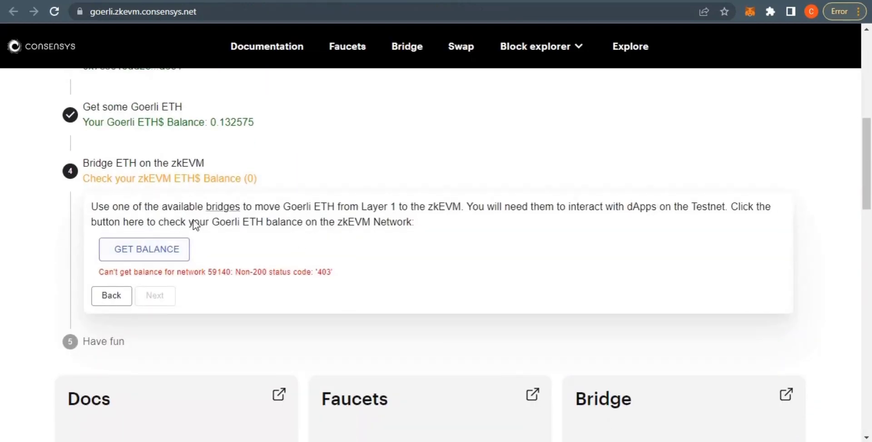
click(157, 251)
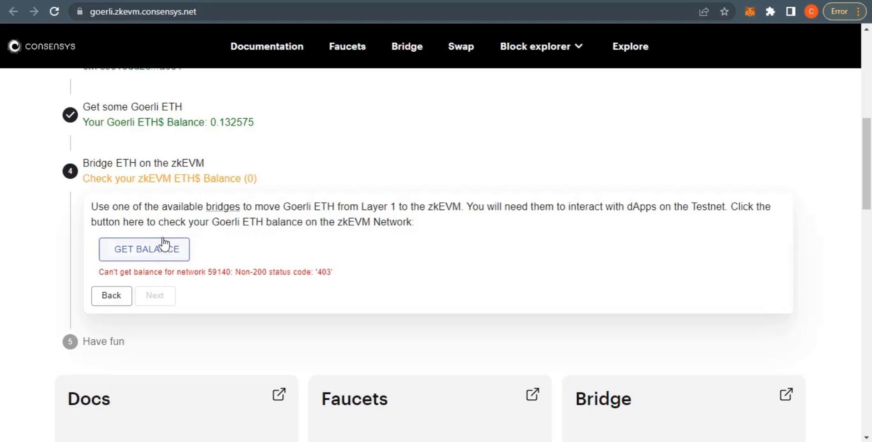
scroll(176, 143, up, 1)
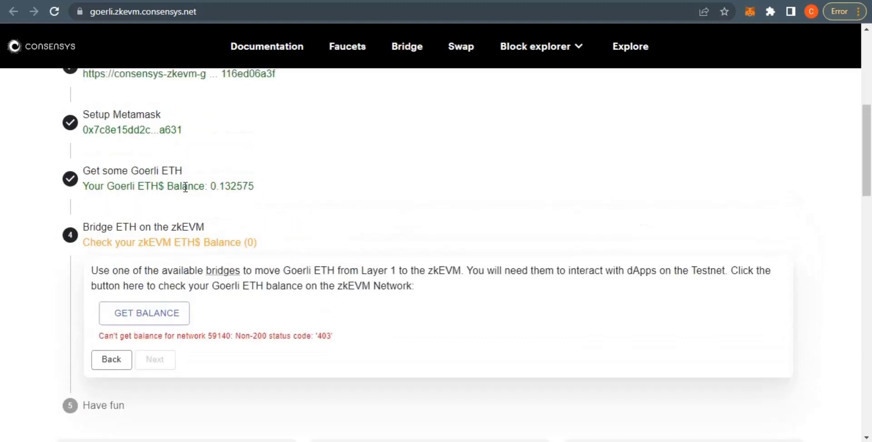
scroll(185, 186, down, 5)
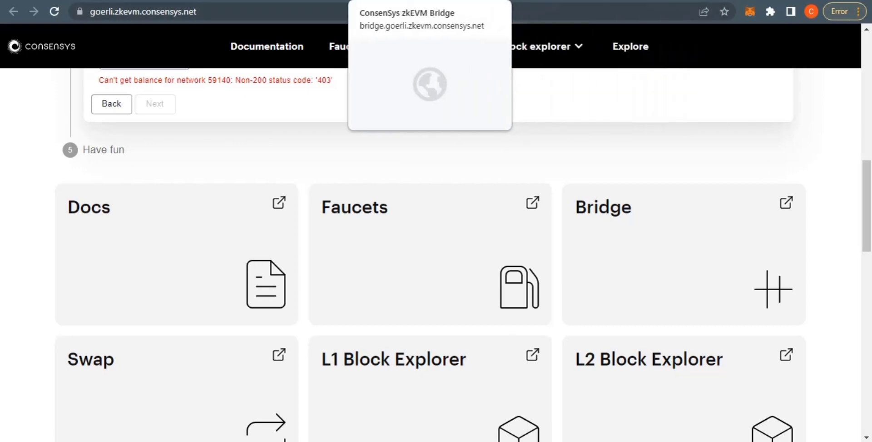
Step: Dismiss the 0.09 ETH send confirmation on the bridge page and open the bridge's faucet page
click(400, 1)
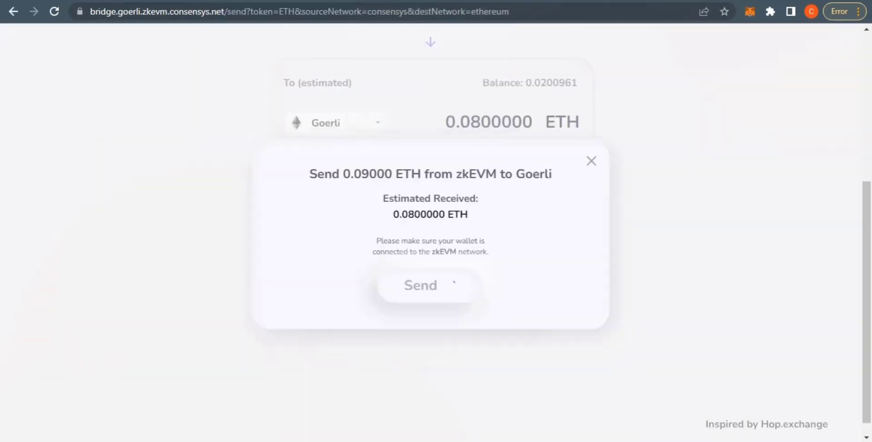
click(592, 162)
scroll(593, 162, up, 4)
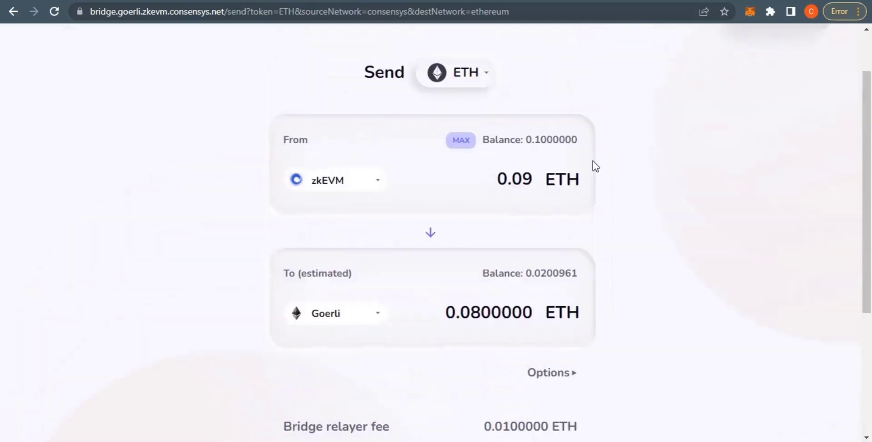
scroll(528, 151, up, 2)
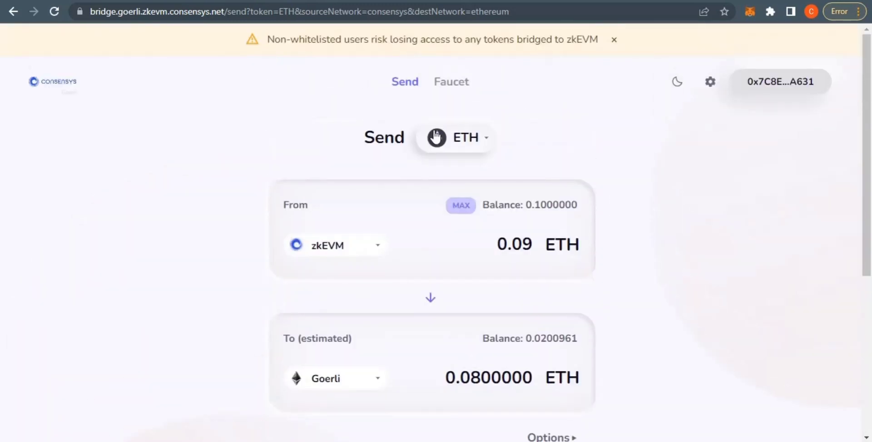
click(462, 85)
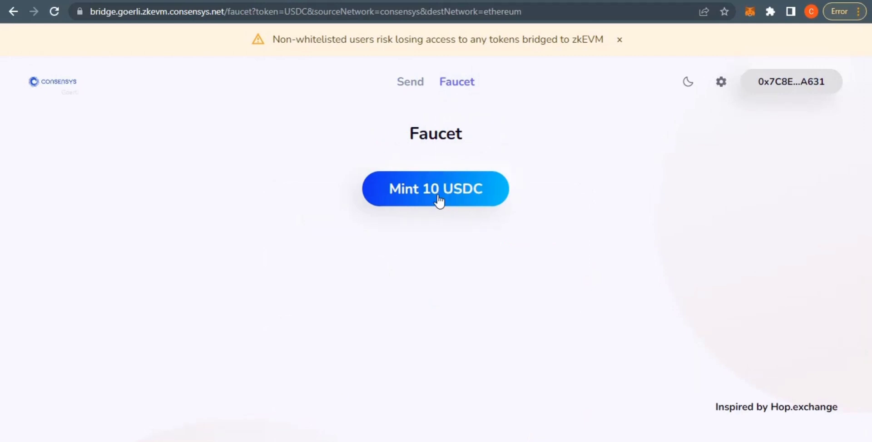
Step: Return to the bridge's transfer form and set USDC as the token to send, keeping zkEVM as the source network
click(411, 83)
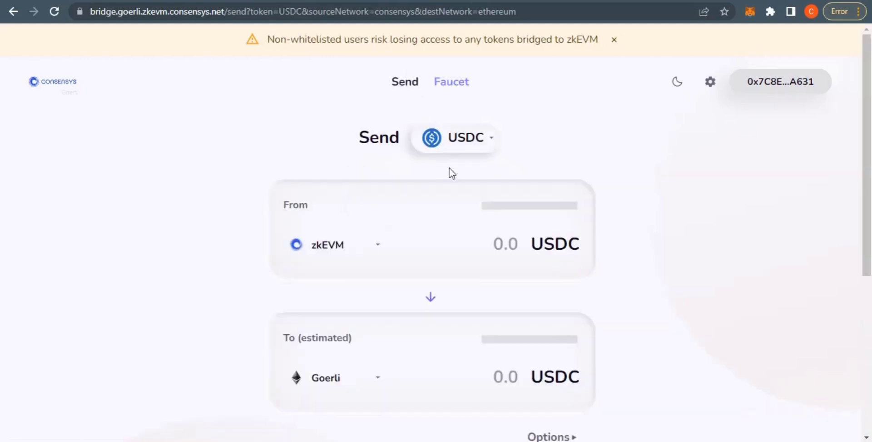
click(343, 255)
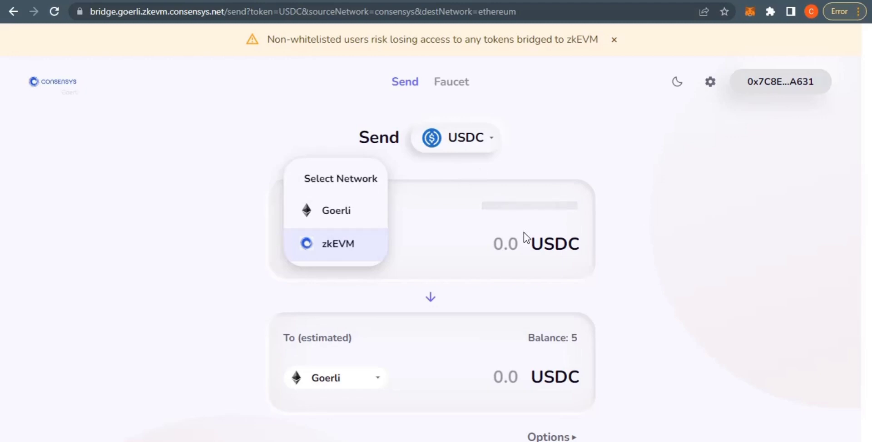
click(630, 193)
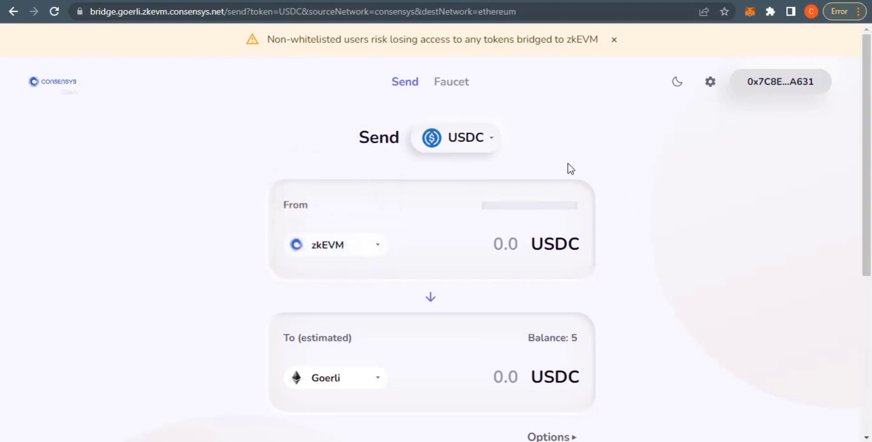
click(455, 143)
click(455, 117)
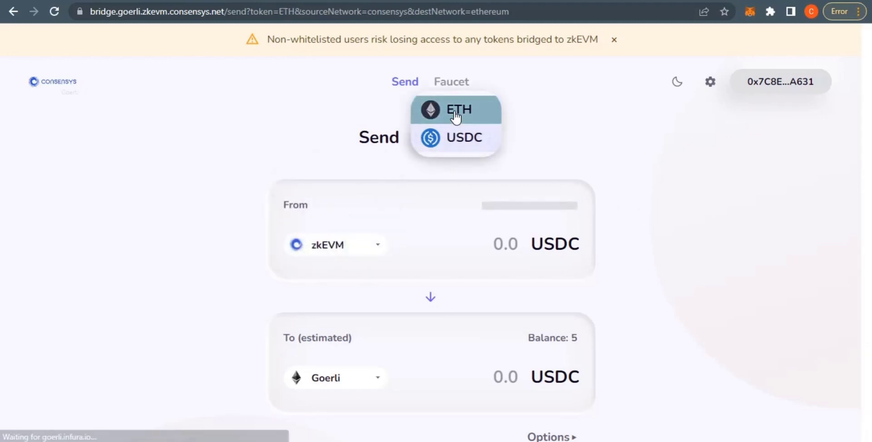
click(455, 145)
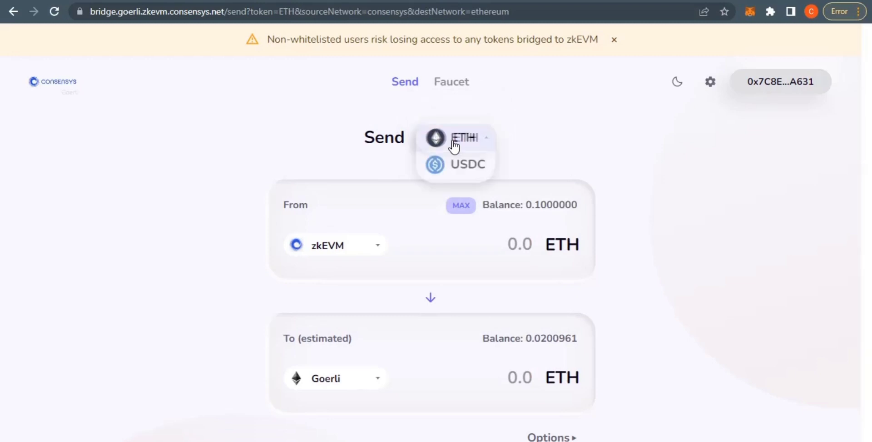
click(458, 179)
scroll(459, 181, down, 3)
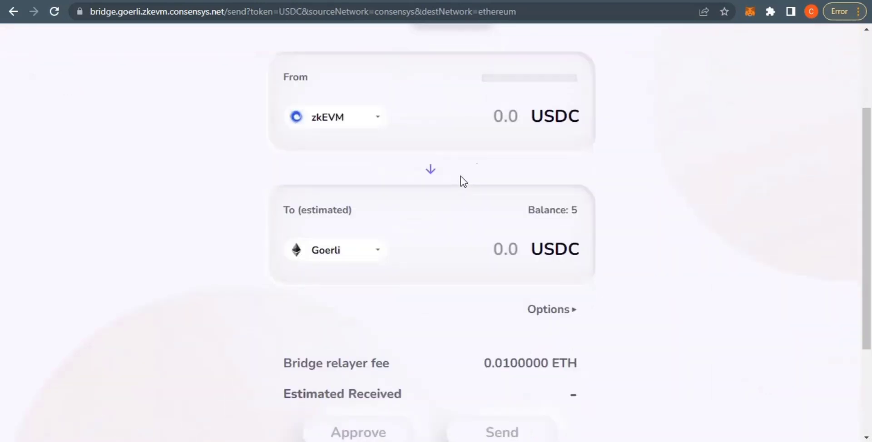
Step: Reverse the transfer direction to Goerli to zkEVM, enter 3 USDC and check the relayer fee and estimated amount
click(428, 169)
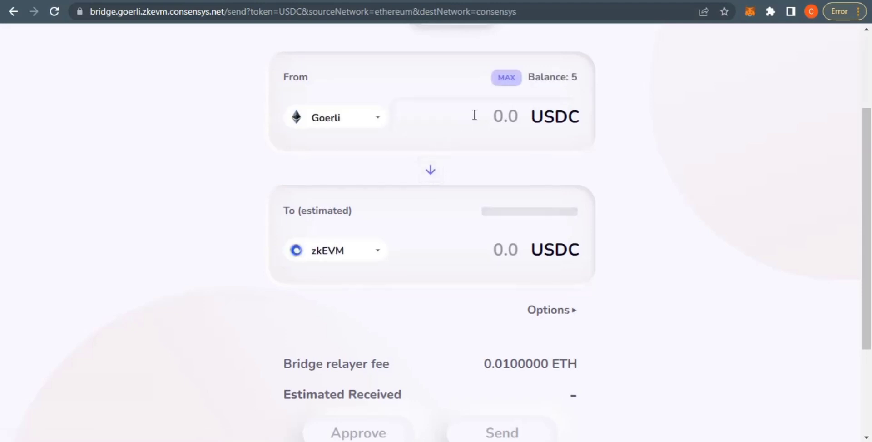
click(443, 122)
text(3)
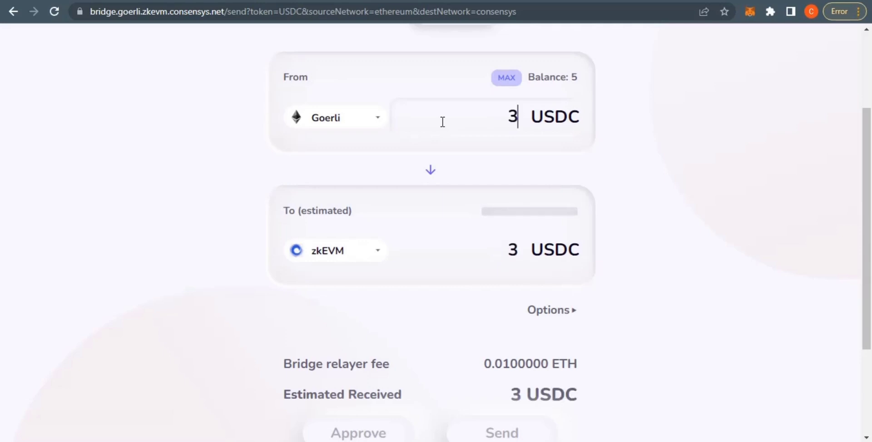
scroll(443, 122, down, 3)
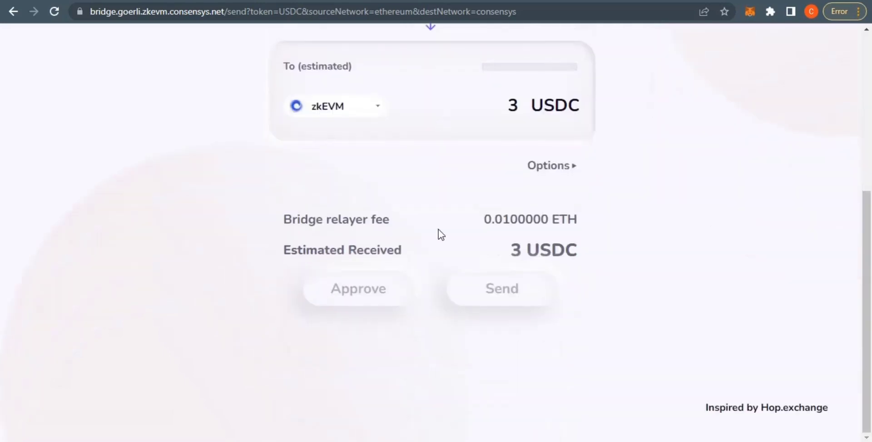
scroll(439, 200, up, 4)
scroll(436, 172, down, 4)
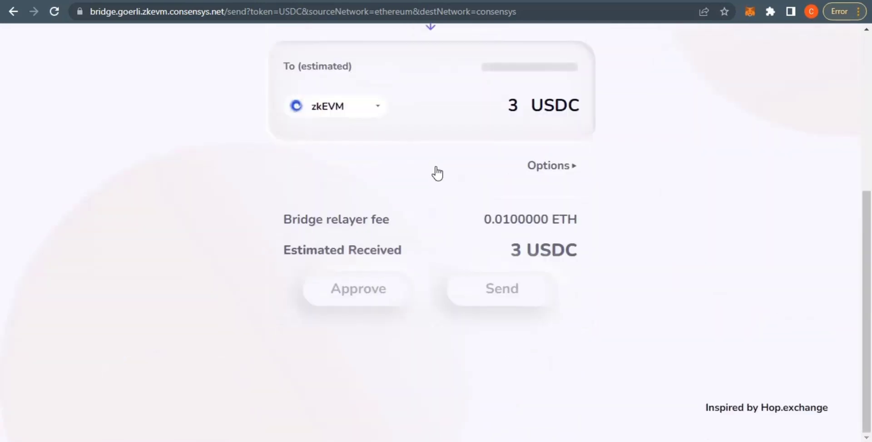
scroll(437, 171, up, 3)
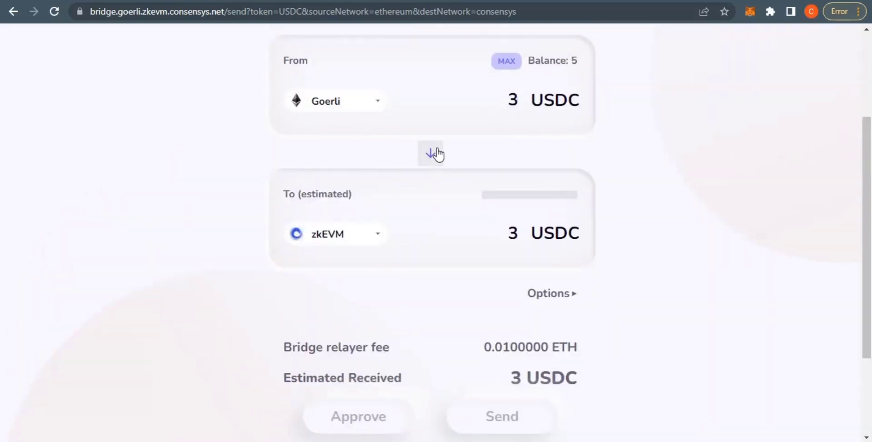
scroll(439, 151, down, 1)
scroll(440, 137, up, 5)
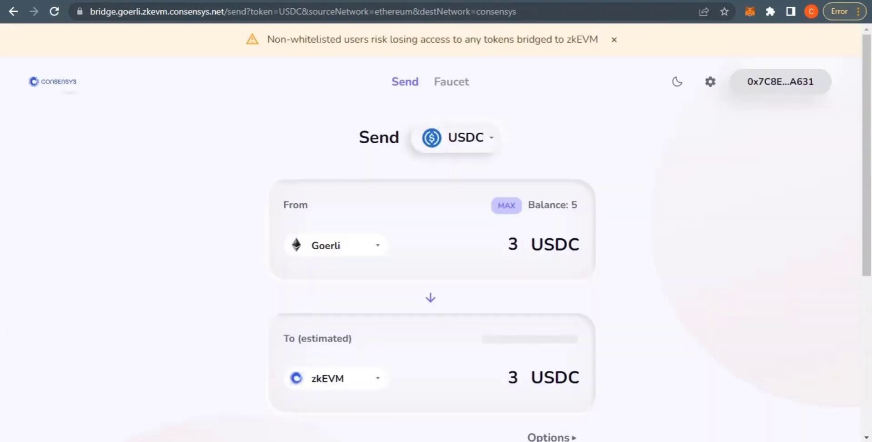
Step: Reload the bridge page, revisit the faucet and return to the transfer form
right_click(396, 2)
click(415, 59)
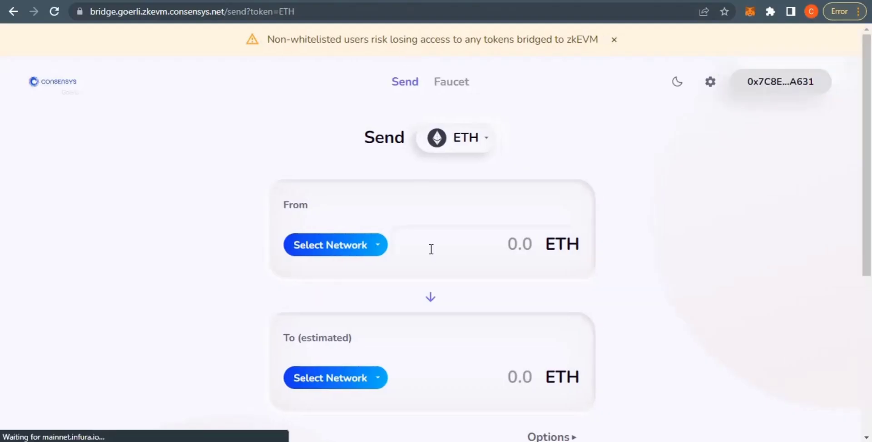
click(451, 82)
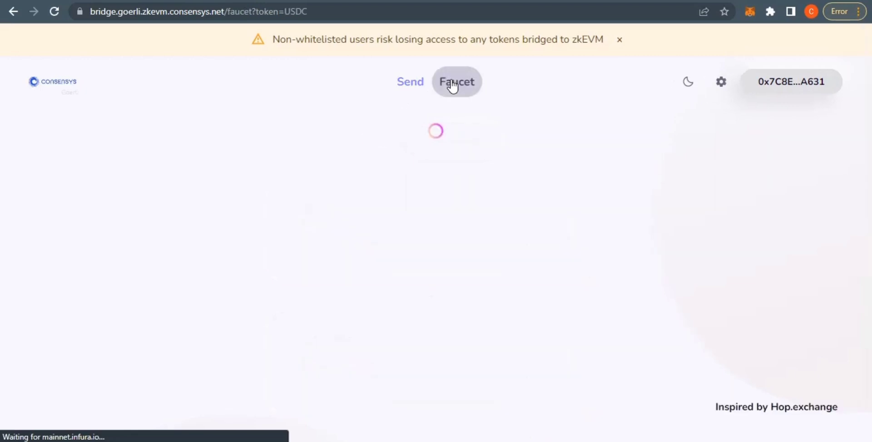
click(406, 86)
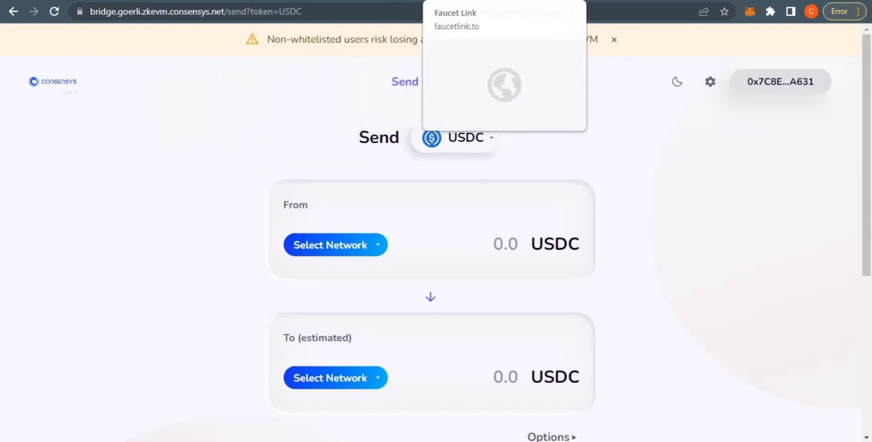
Step: Open the ConsenSys zkEVM Feedback Form and look through its questions
click(577, 2)
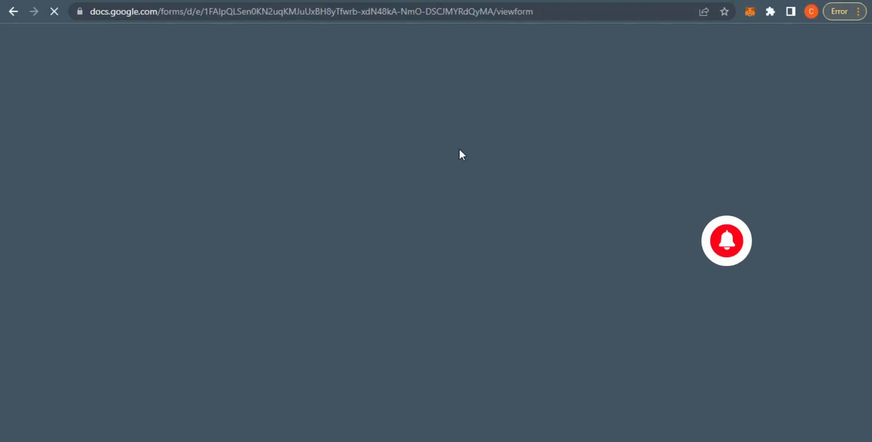
scroll(463, 155, down, 9)
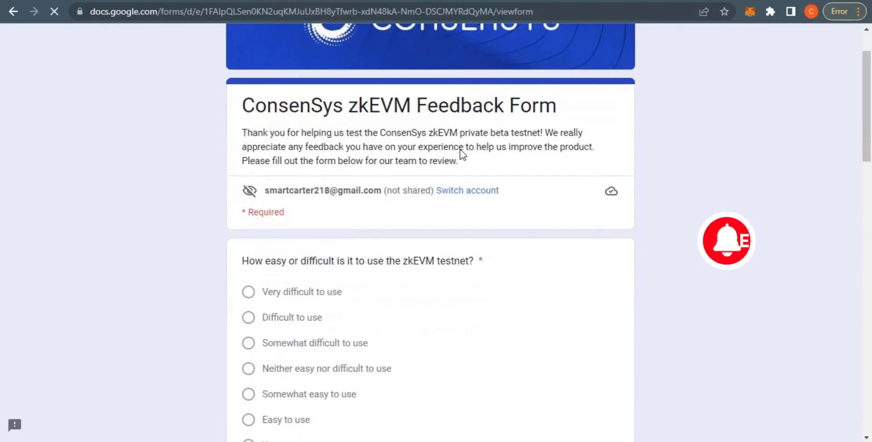
scroll(463, 154, down, 10)
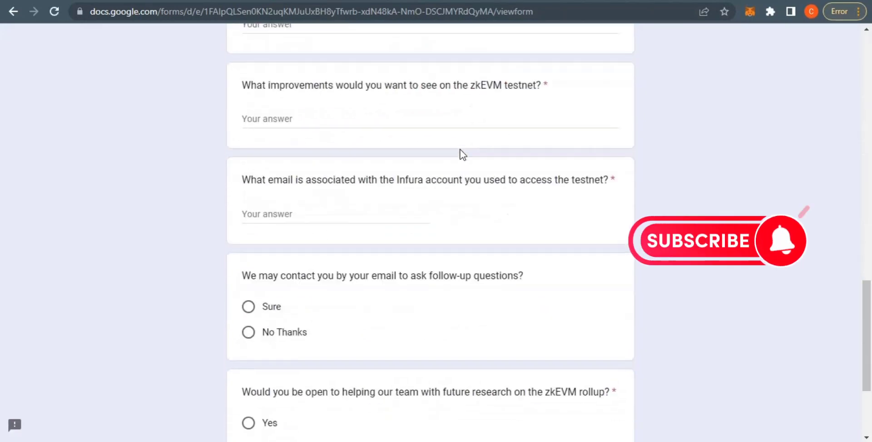
scroll(463, 154, up, 20)
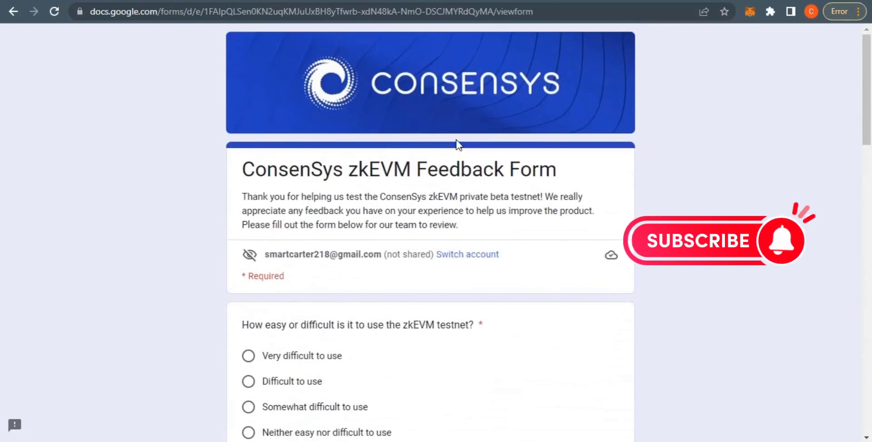
scroll(458, 143, down, 2)
scroll(456, 137, up, 3)
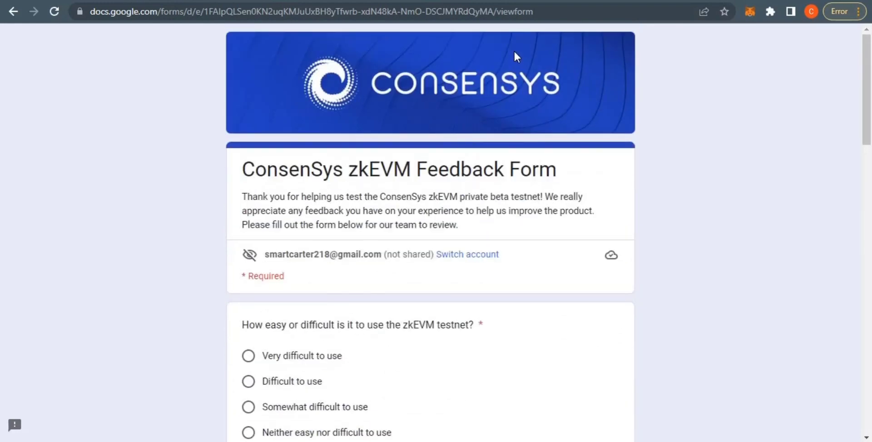
Step: Switch to the Infura site and review the API keys listed on its dashboard
click(111, 1)
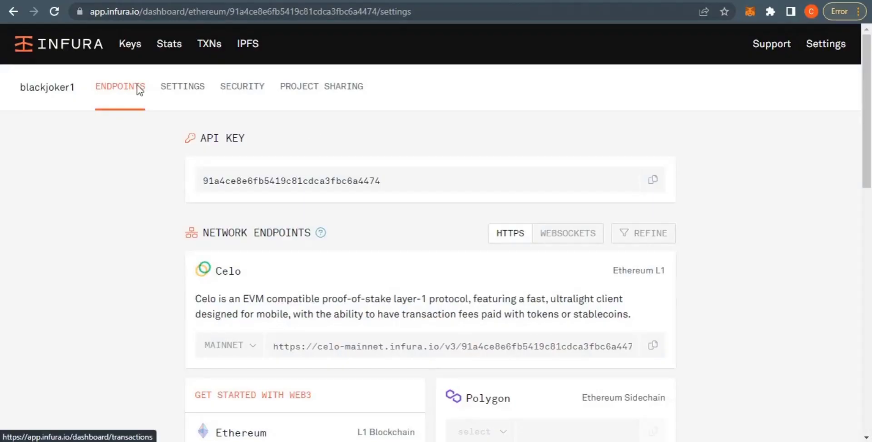
click(72, 42)
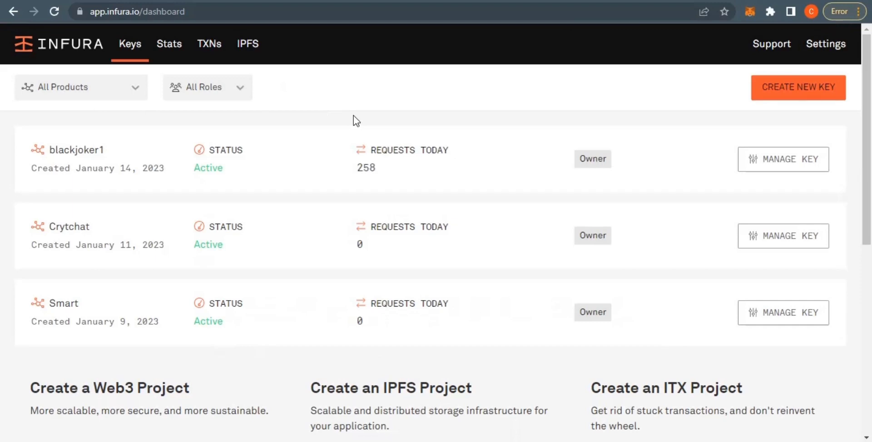
scroll(353, 119, down, 6)
scroll(354, 119, up, 6)
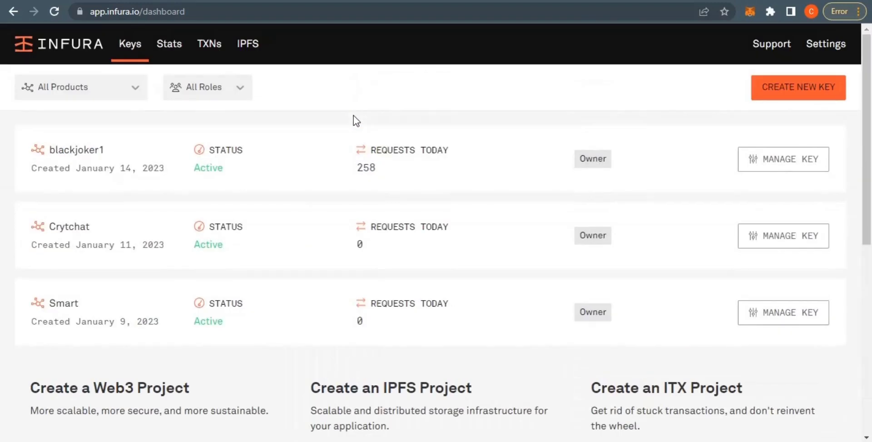